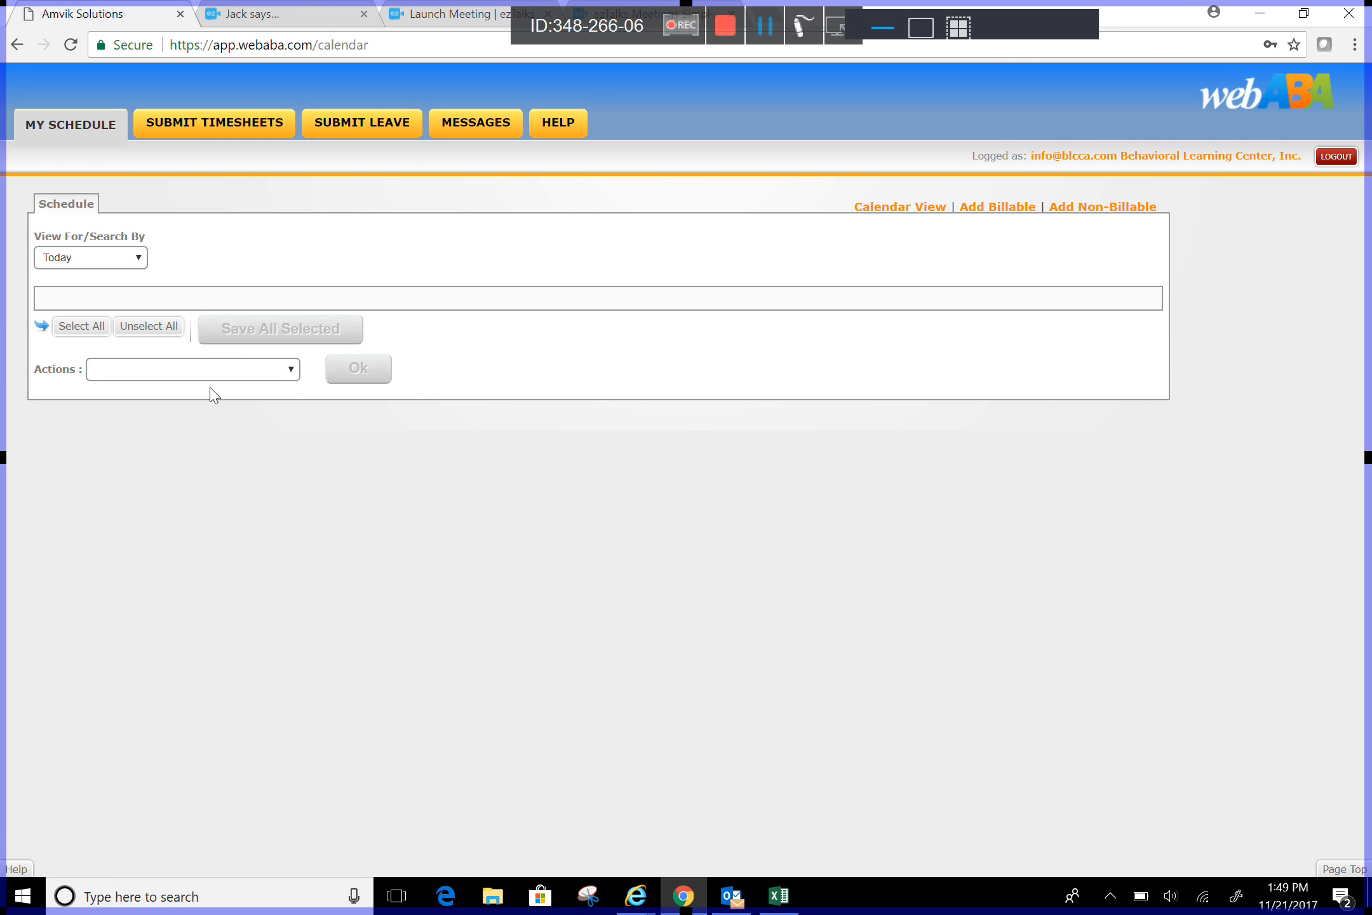
# Step: Filter the schedule to Last 7 Days and open the 11/15/2017 session for editing
pyautogui.click(91, 257)
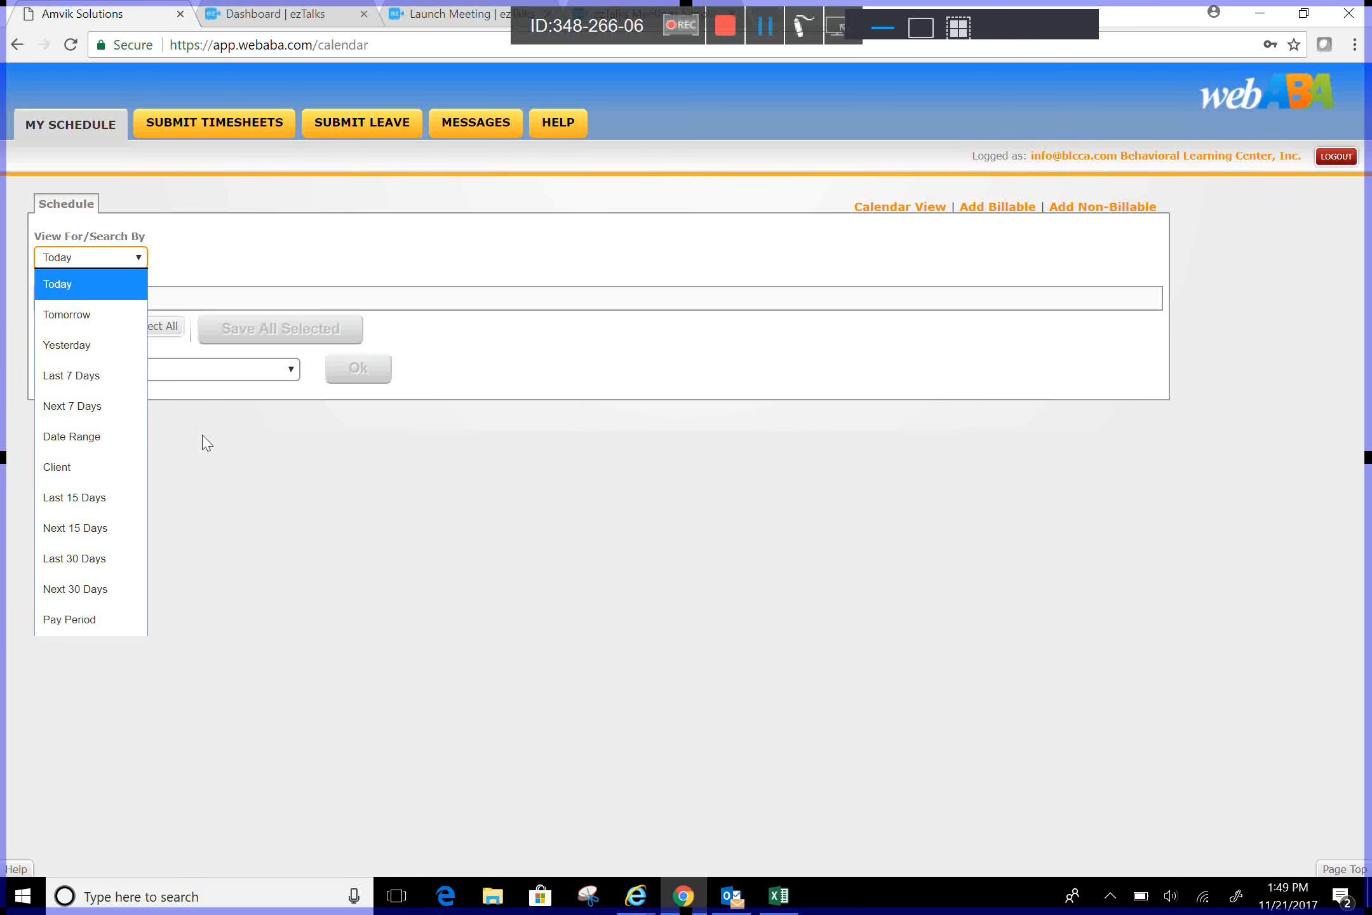
pyautogui.press('Down')
pyautogui.press('Down')
pyautogui.press('Down')
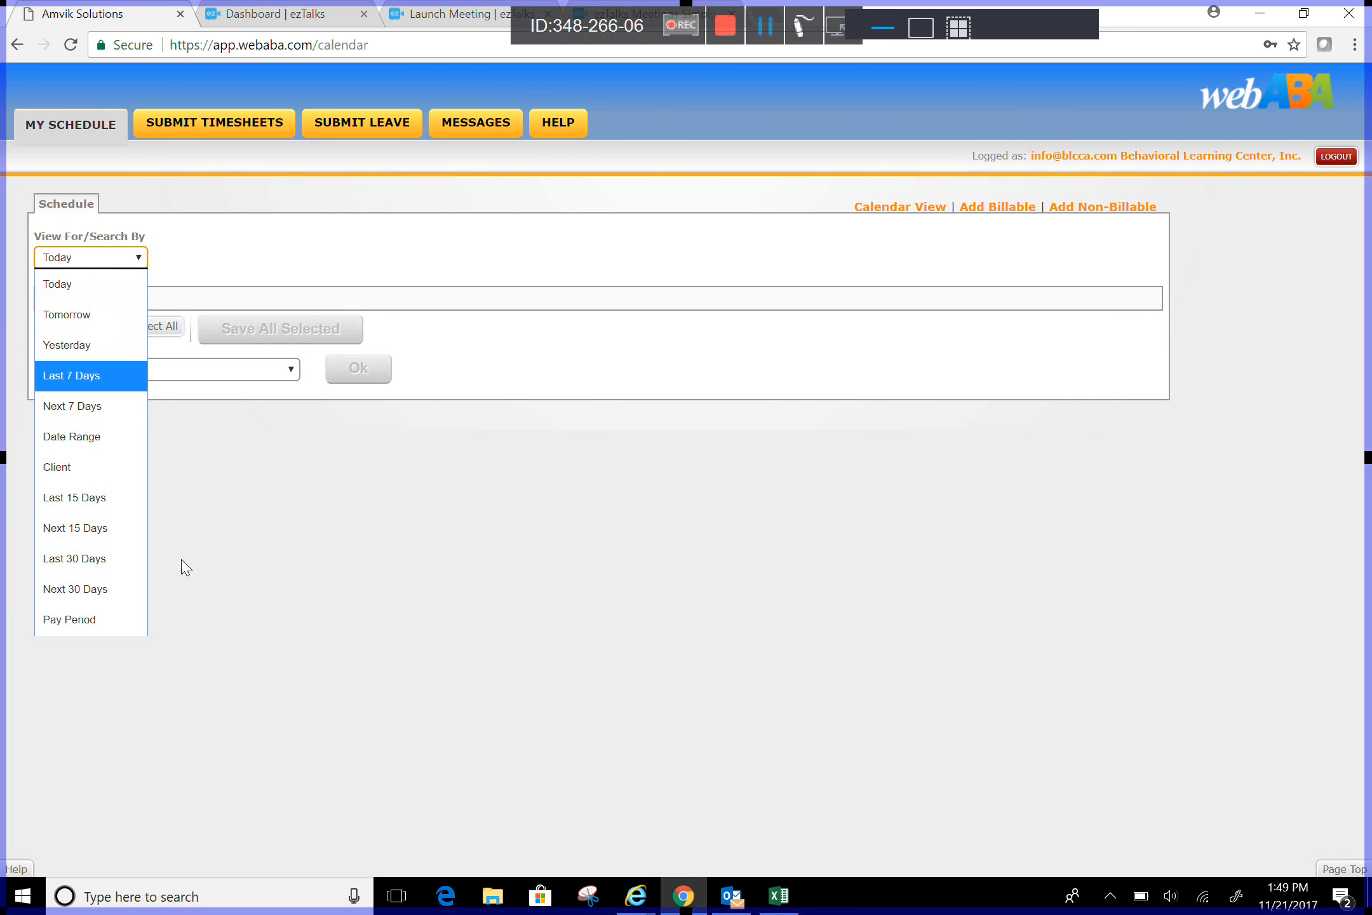
pyautogui.press('Return')
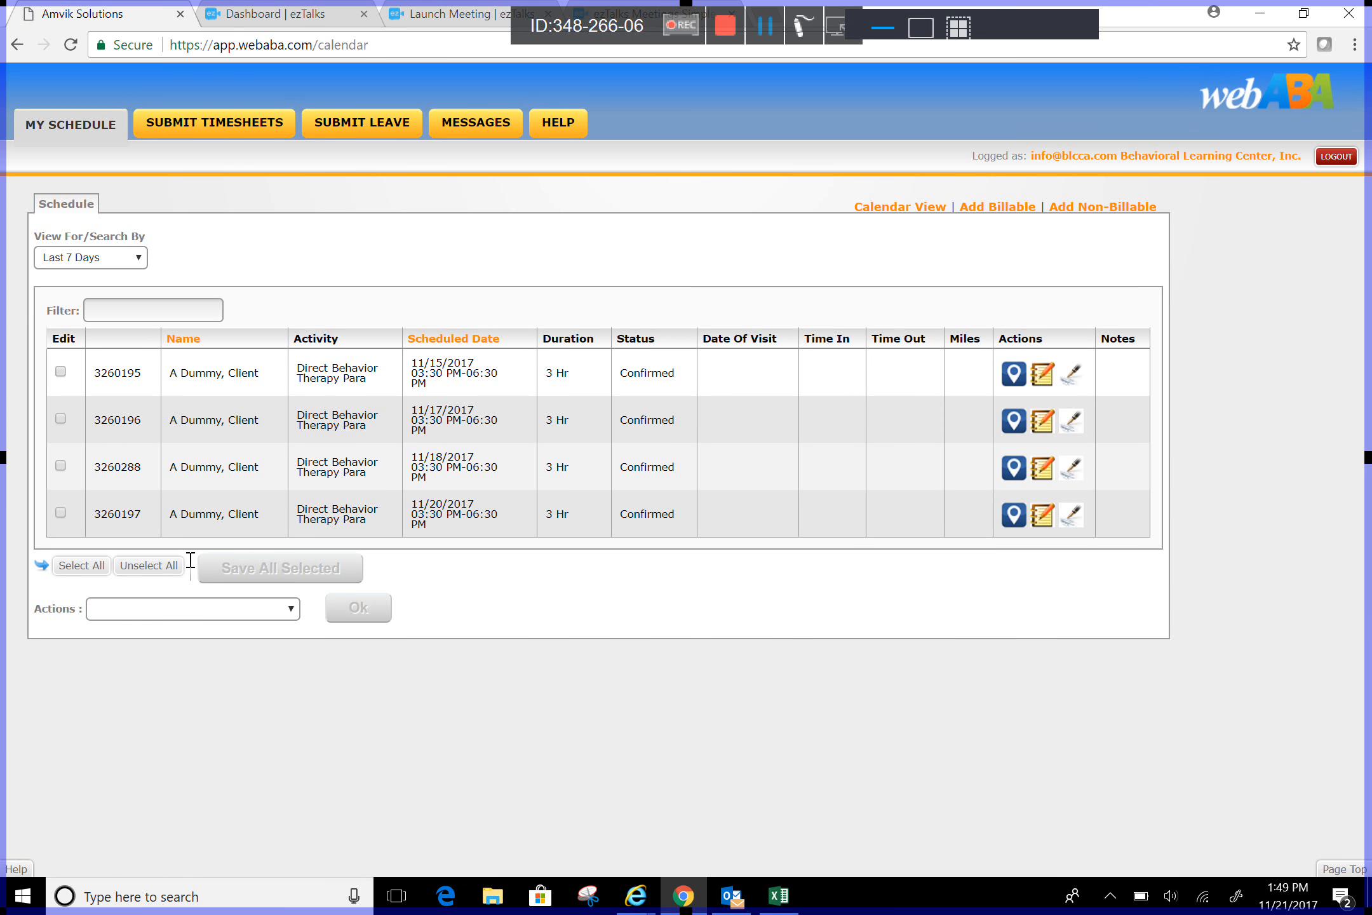
pyautogui.click(91, 564)
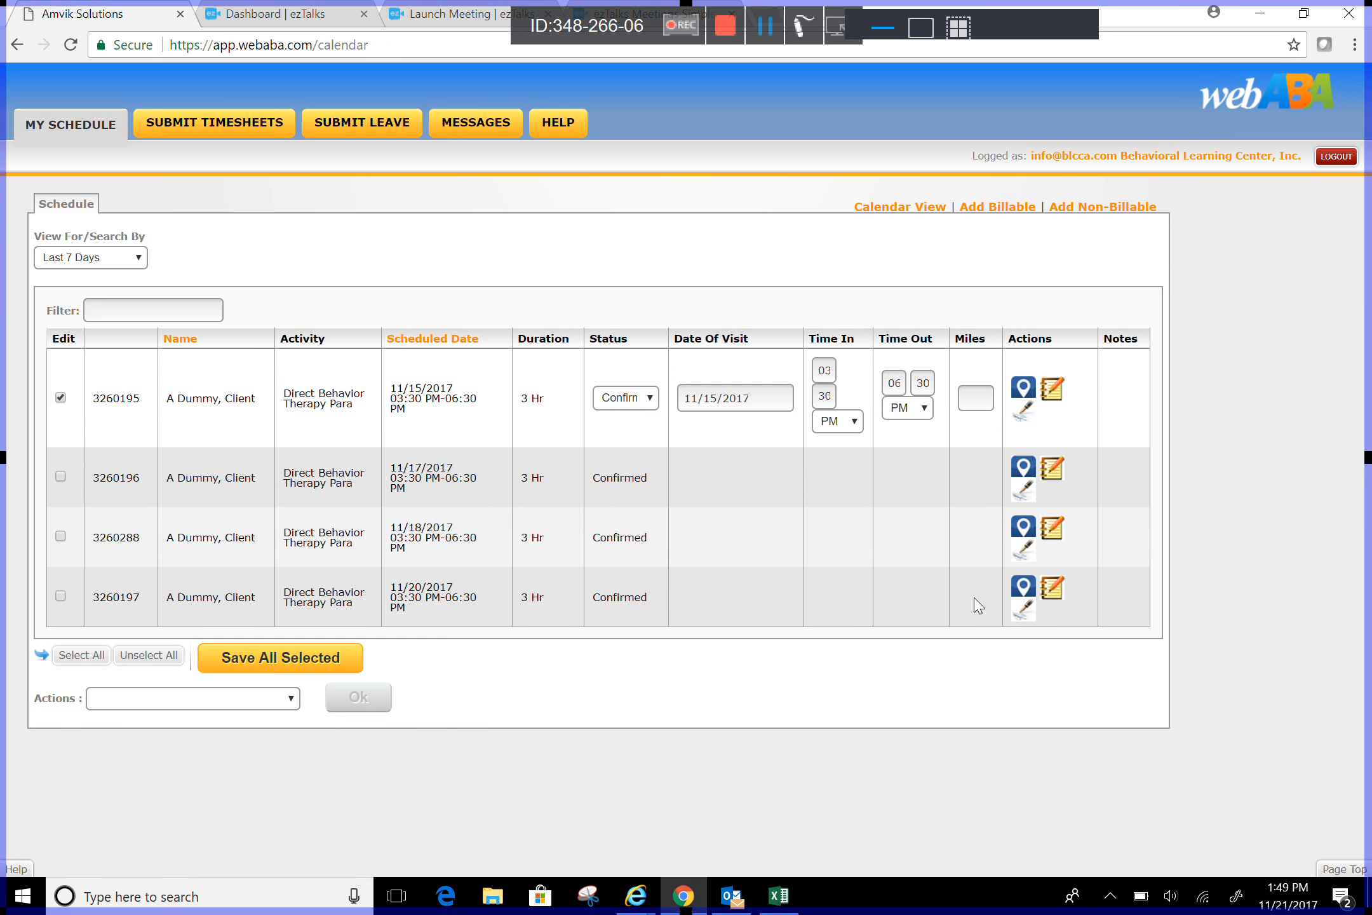
# Step: Set the 11/15/2017 session's status to Rendered
pyautogui.click(625, 398)
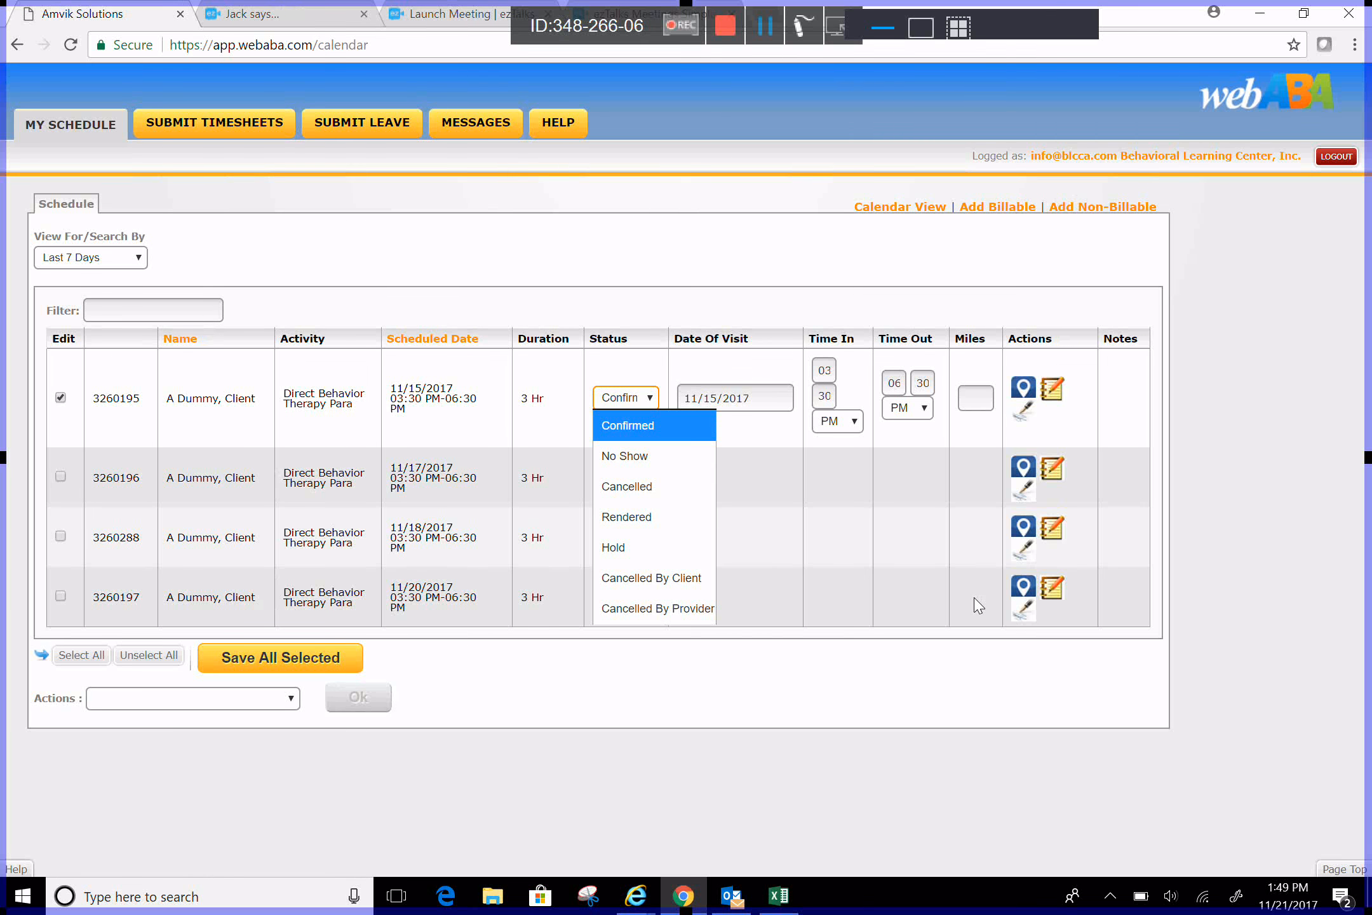
pyautogui.press('Down')
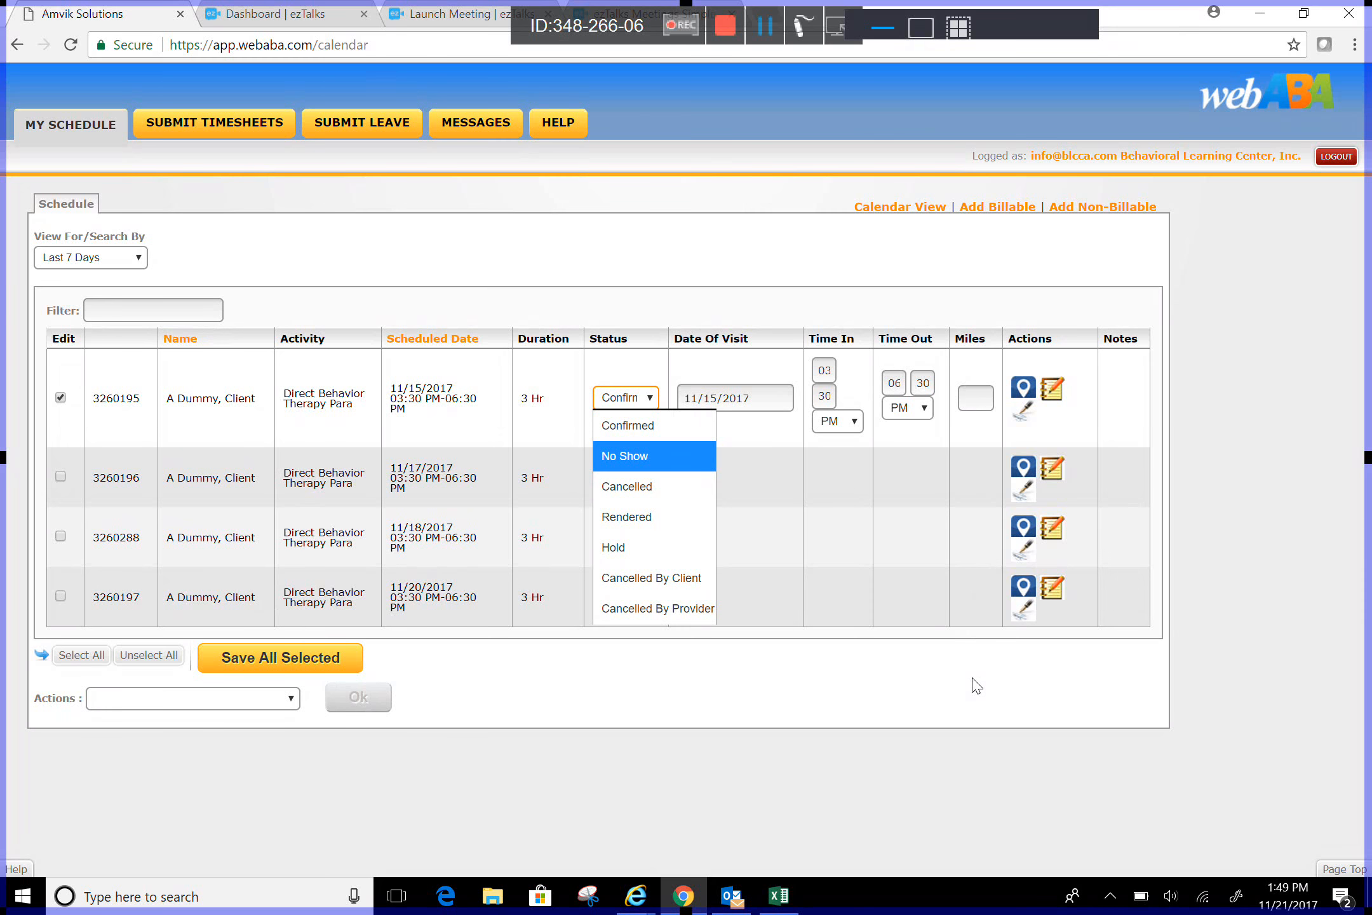
pyautogui.press('Down')
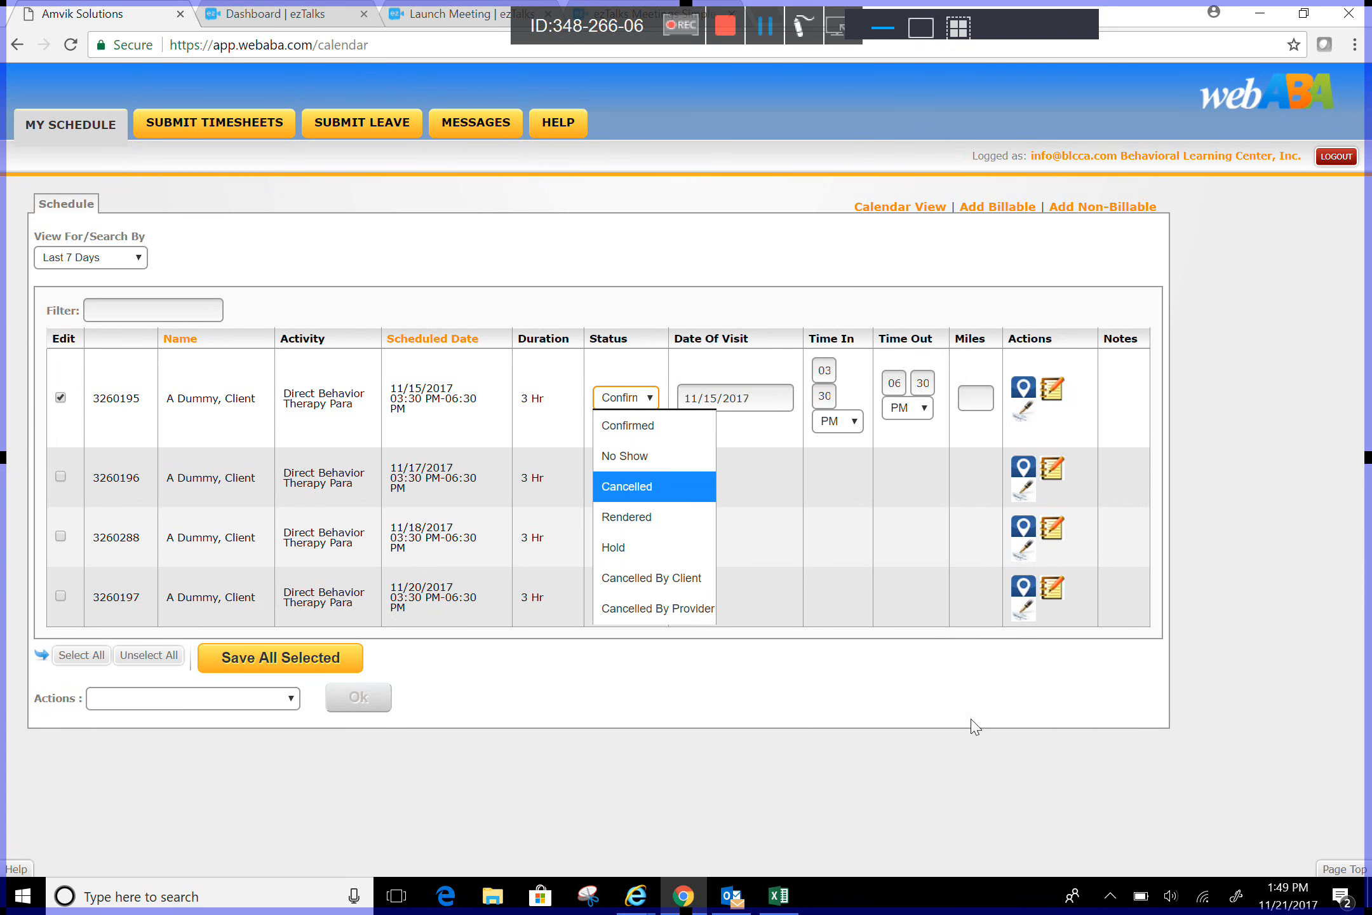
pyautogui.press('Down')
pyautogui.press('Down')
pyautogui.press('Down')
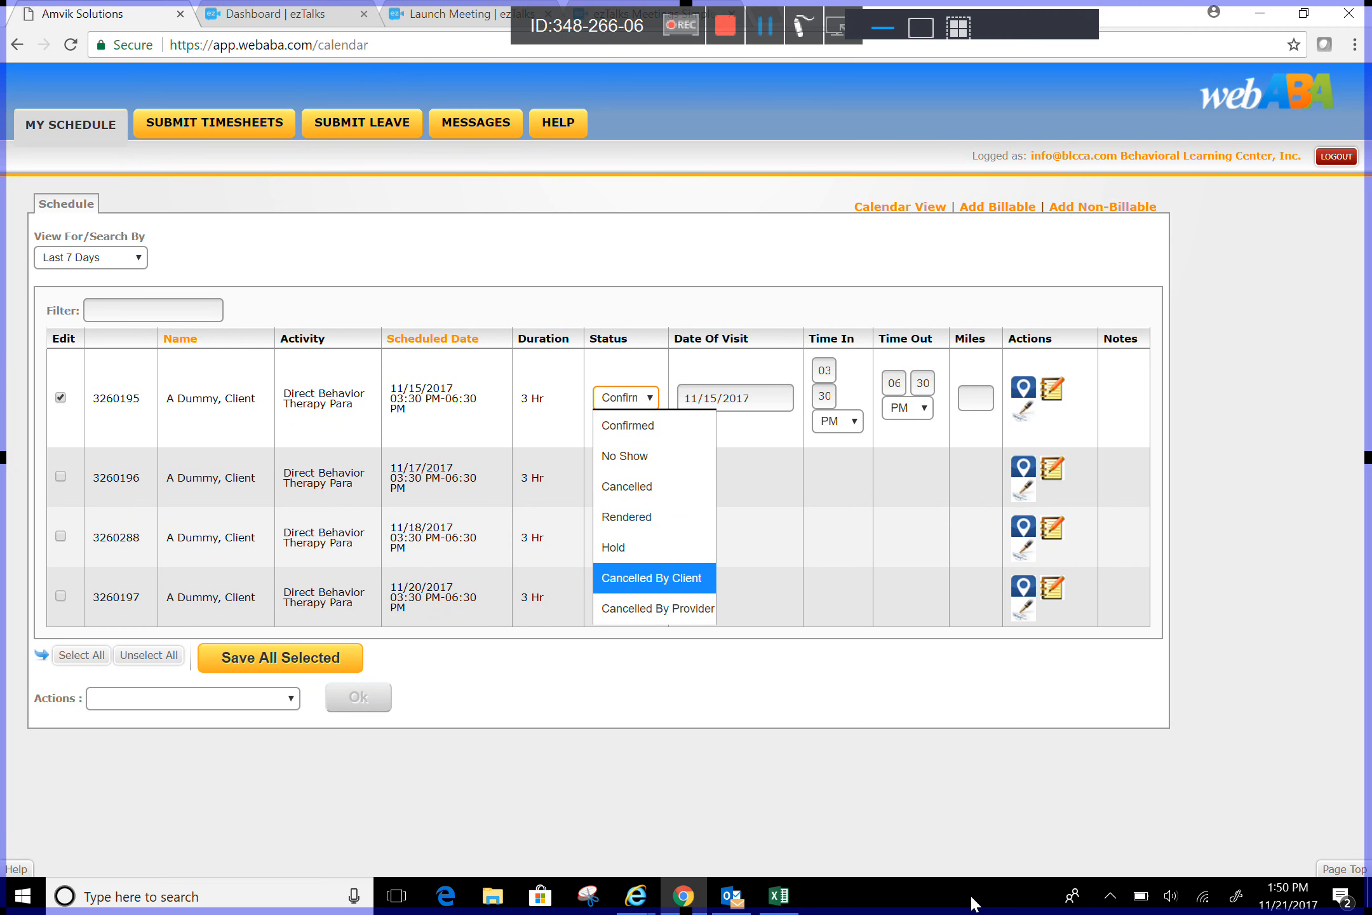
pyautogui.press('Down')
pyautogui.press('Up')
pyautogui.press('Up')
pyautogui.press('Up')
pyautogui.press('Up')
pyautogui.press('Up')
pyautogui.press('Up')
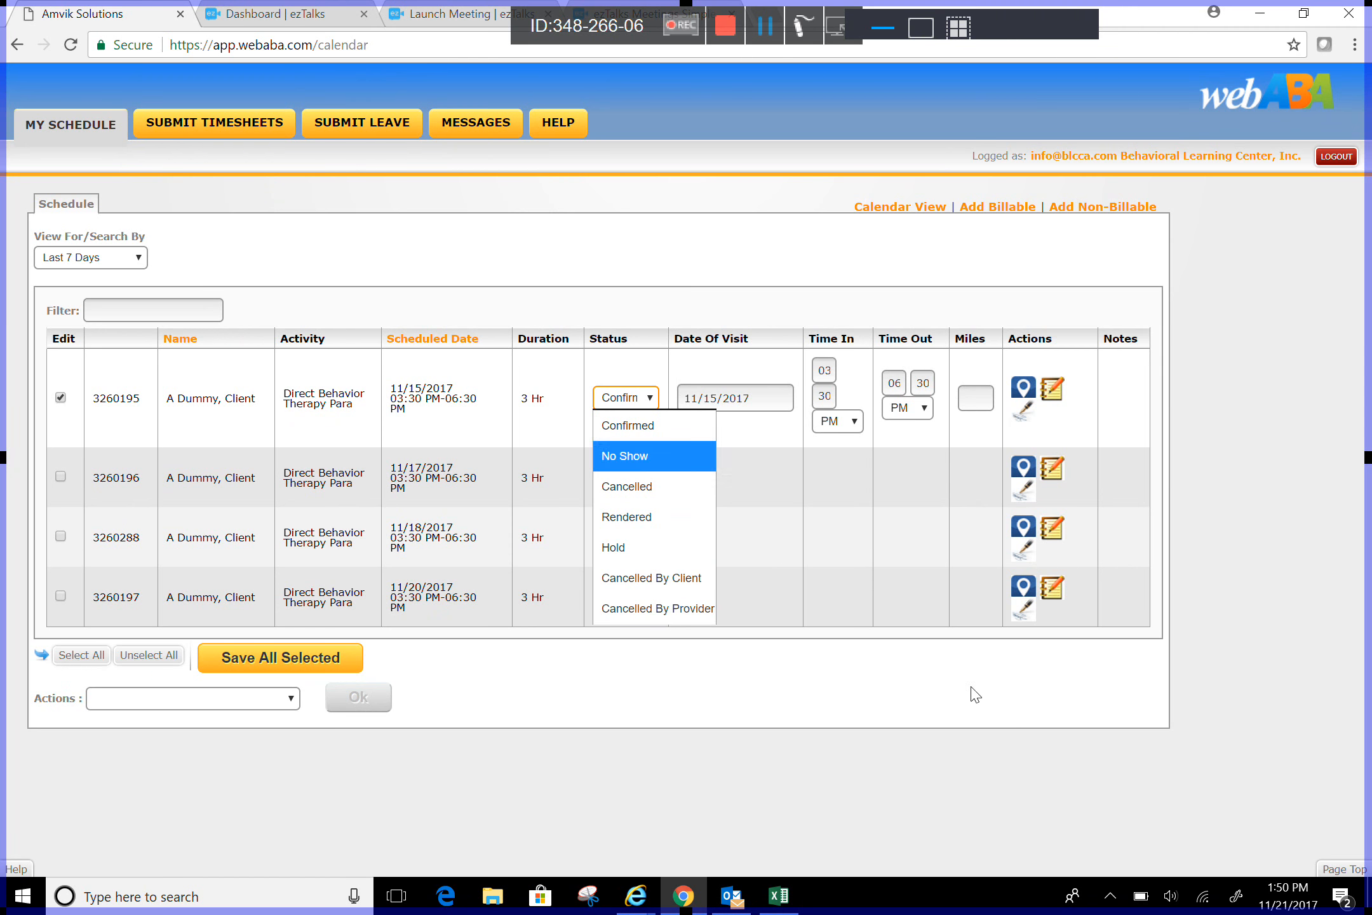
pyautogui.press('Down')
pyautogui.press('Down')
pyautogui.press('Down')
pyautogui.press('Down')
pyautogui.press('Down')
pyautogui.press('Down')
pyautogui.press('Up')
pyautogui.press('Up')
pyautogui.press('Up')
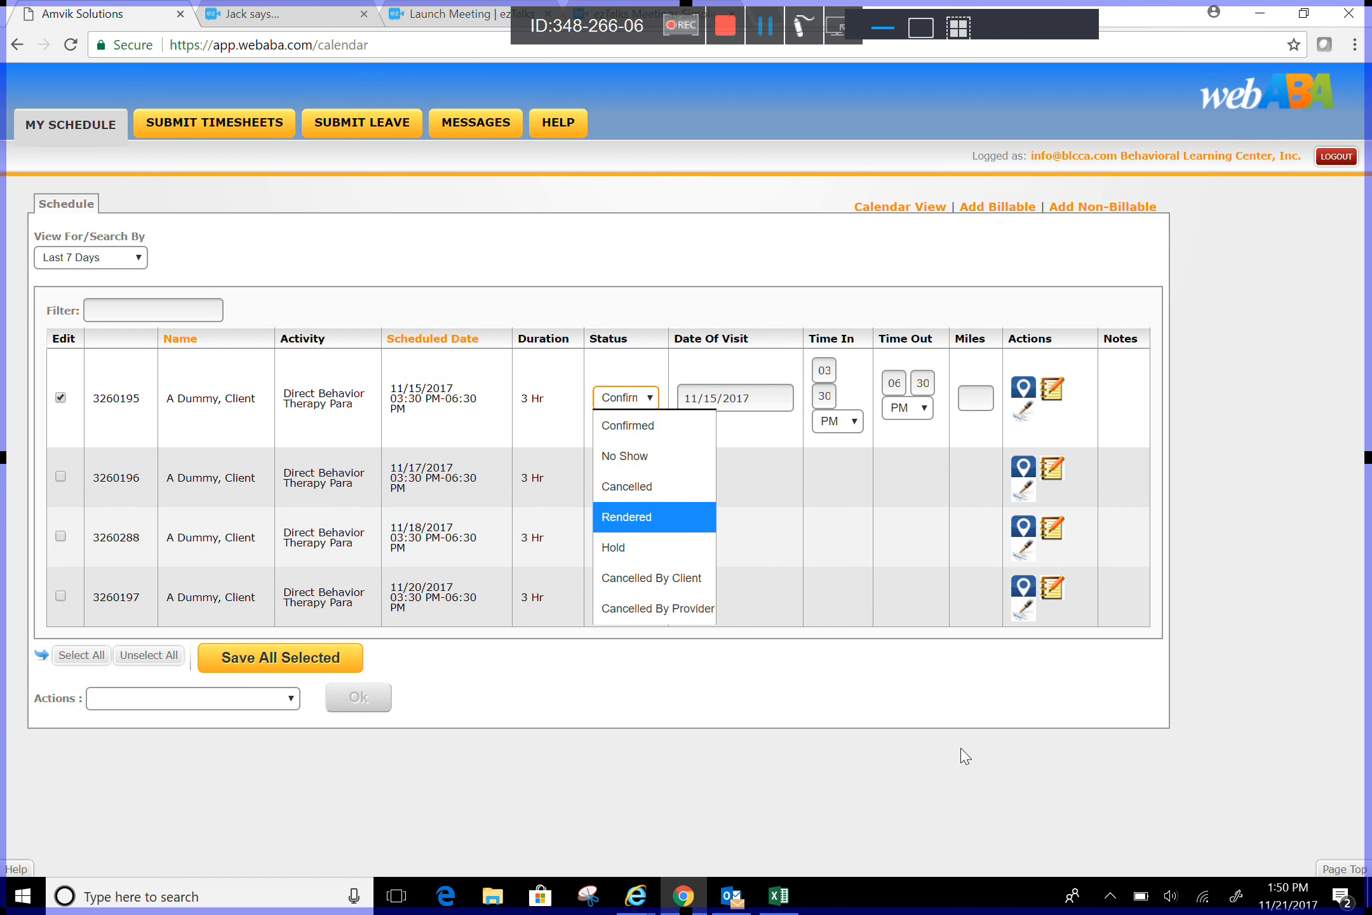
pyautogui.press('Up')
pyautogui.press('Down')
pyautogui.press('Return')
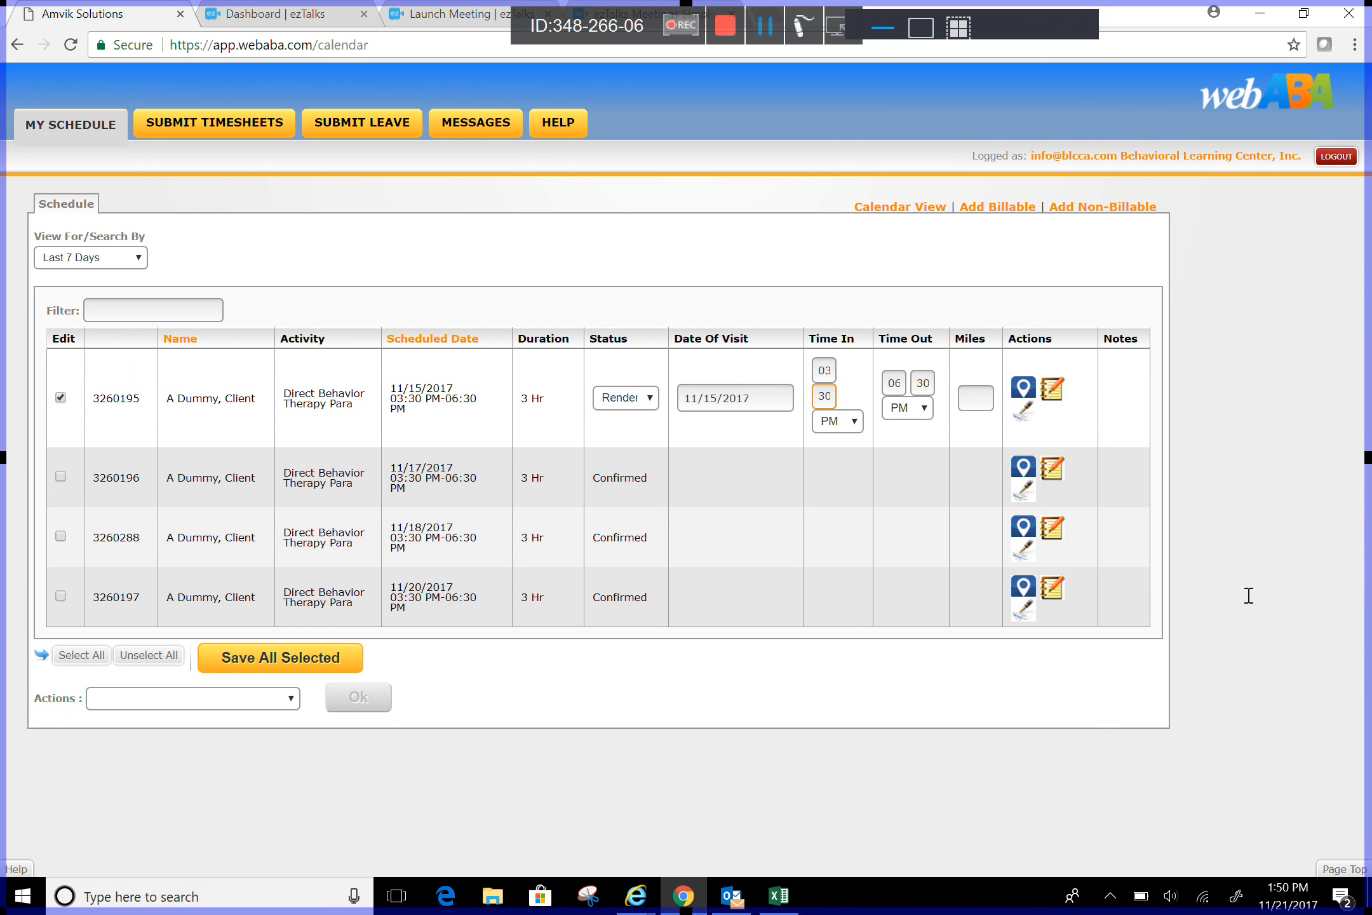
# Step: Change the session times to 3:15 PM in and 6:15 PM out
pyautogui.press('BackSpace')
pyautogui.write('15')
pyautogui.click(922, 382)
pyautogui.press('BackSpace')
pyautogui.press('BackSpace')
pyautogui.write('15')
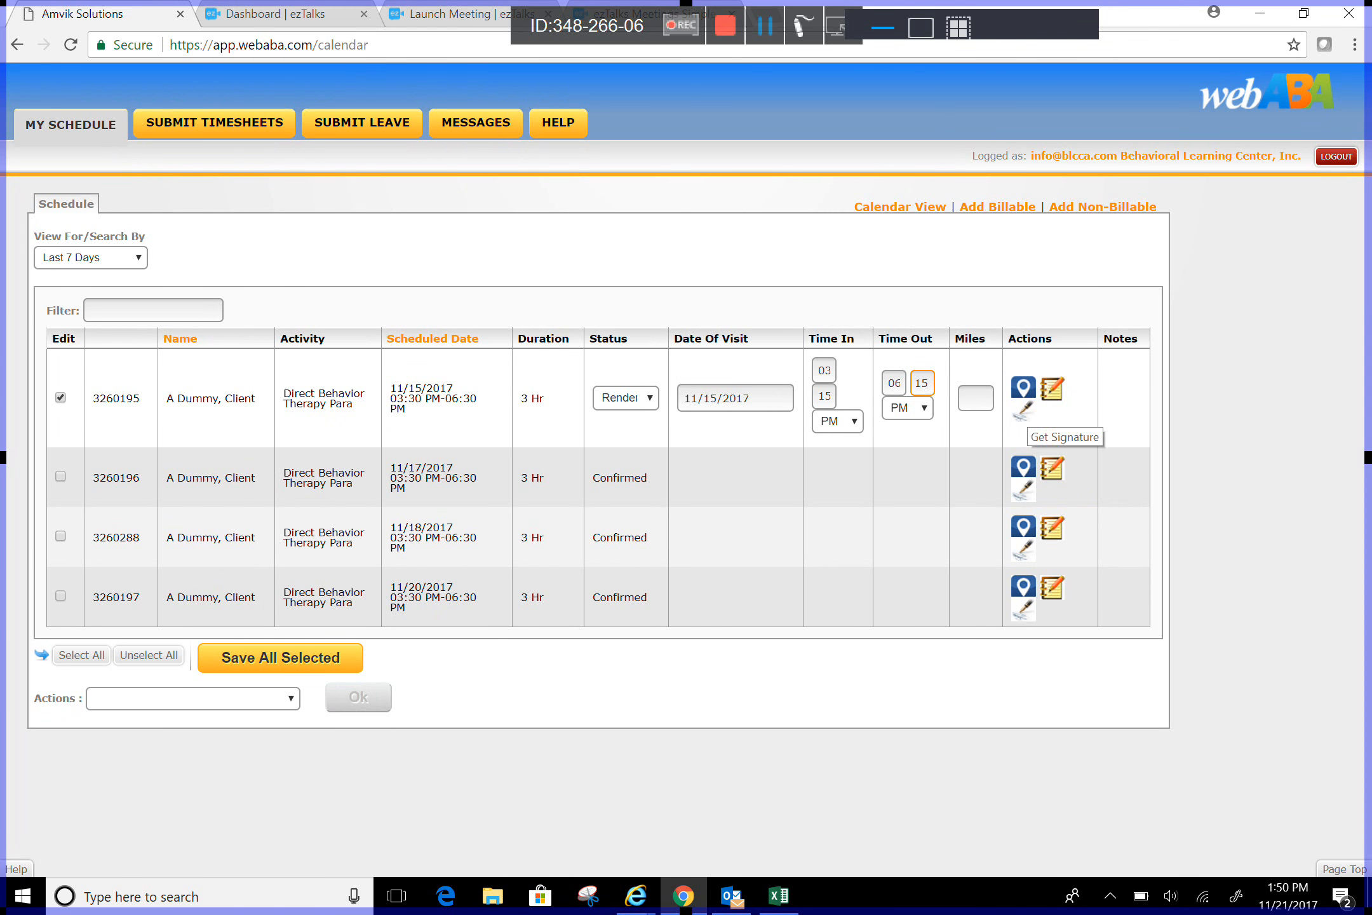
# Step: Draw and save a signature for the 11/15/2017 session
pyautogui.click(1023, 409)
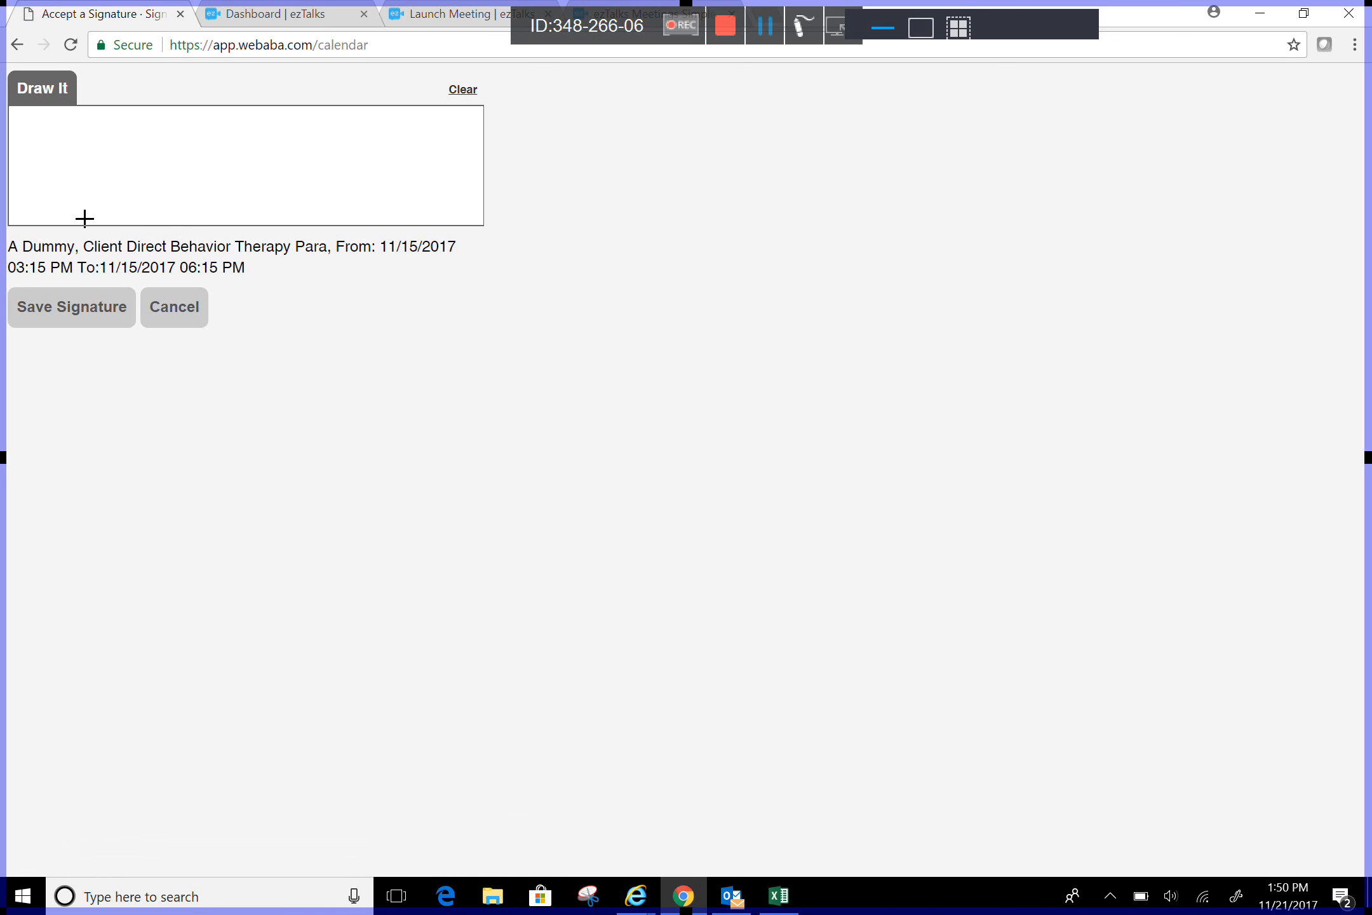
pyautogui.moveTo(62, 150)
pyautogui.mouseDown()
pyautogui.moveTo(41, 134)
pyautogui.moveTo(53, 170)
pyautogui.moveTo(74, 154)
pyautogui.moveTo(136, 157)
pyautogui.moveTo(202, 219)
pyautogui.moveTo(295, 127)
pyautogui.moveTo(284, 114)
pyautogui.mouseUp()
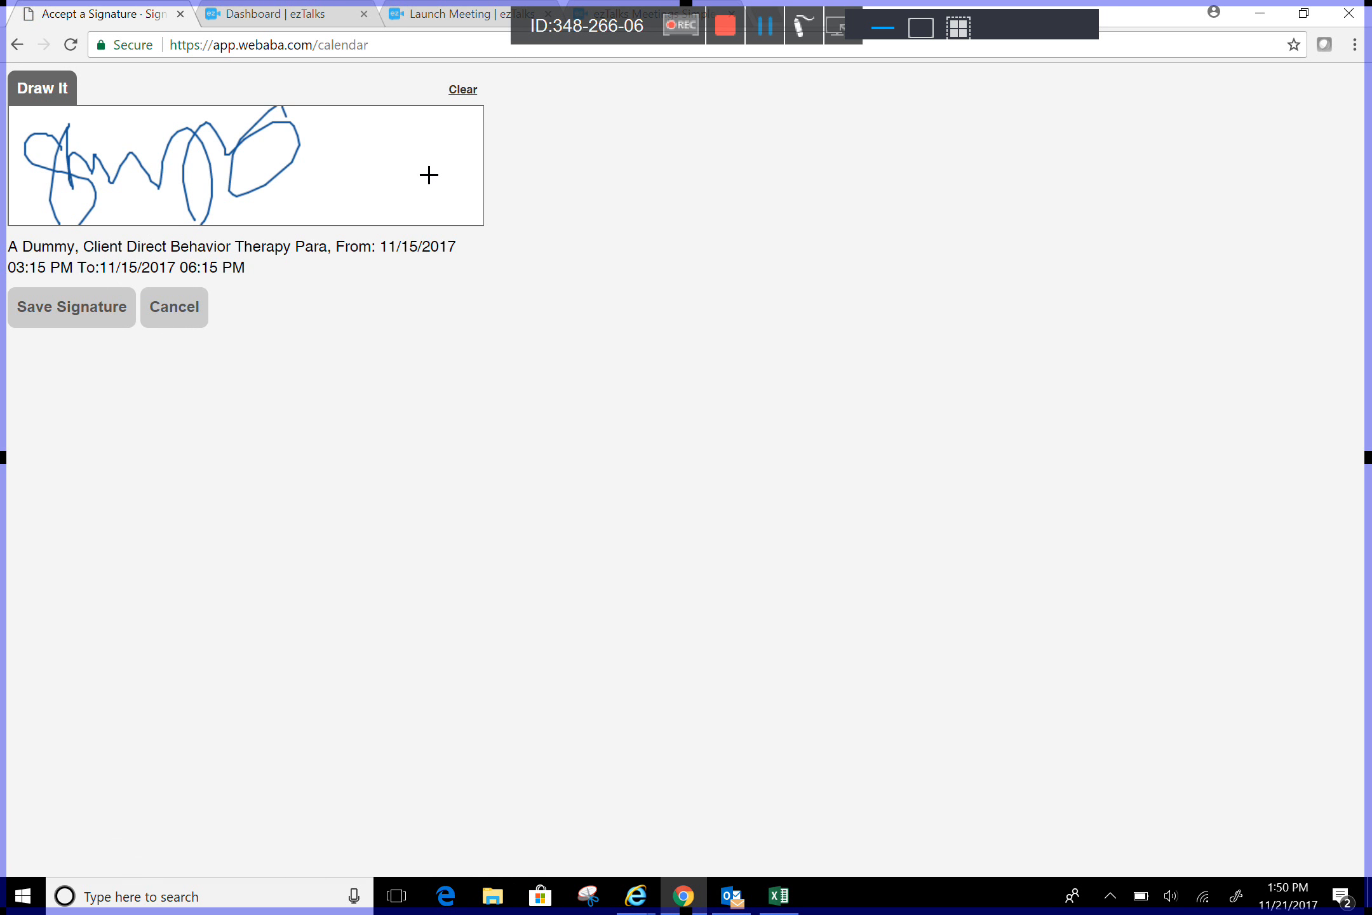
pyautogui.click(68, 321)
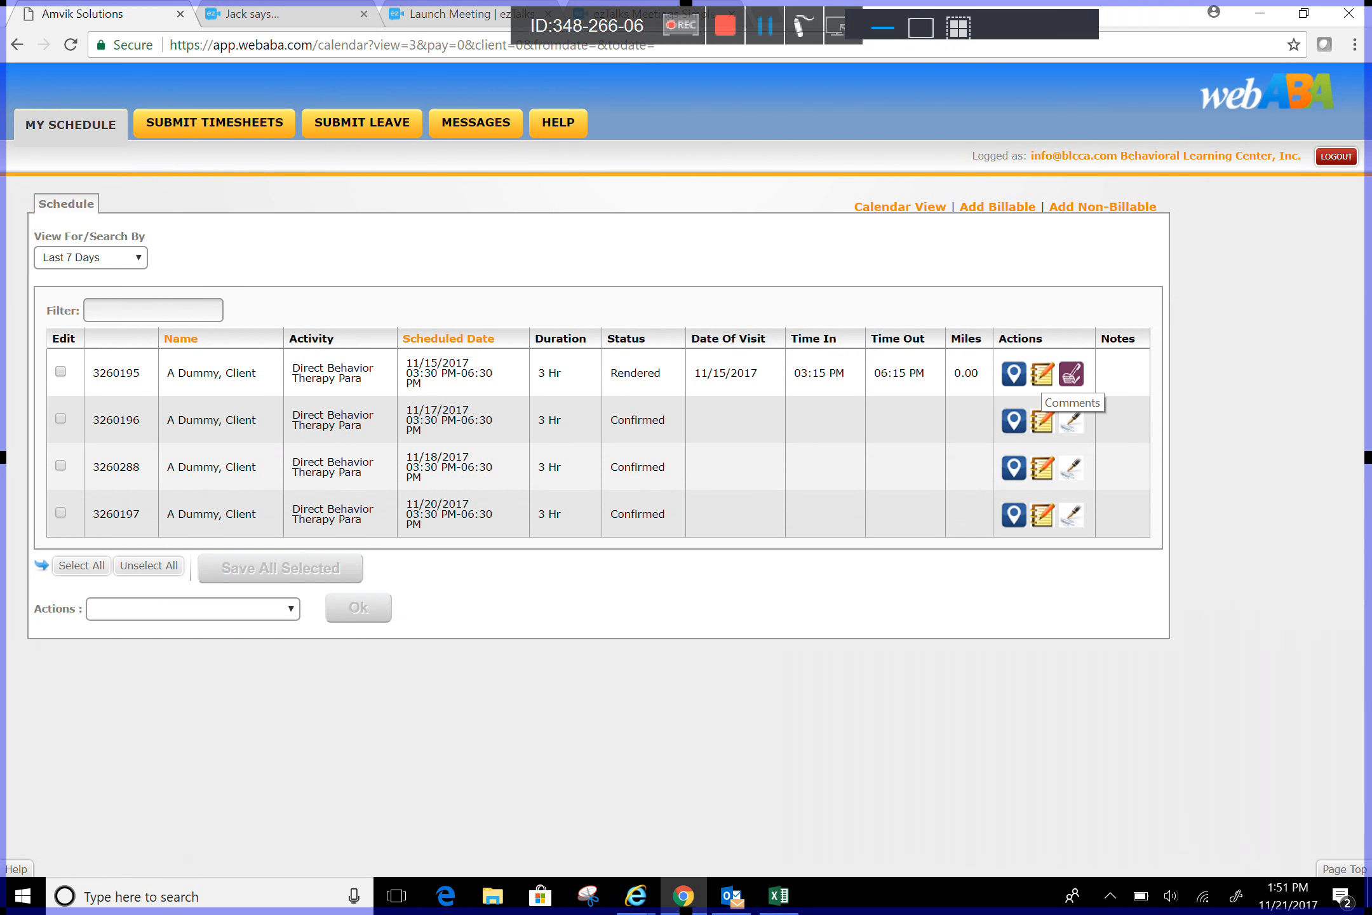
# Step: Save a note on the 11/15/2017 session with lines 'client full name', 'time' and 'date'
pyautogui.click(1071, 374)
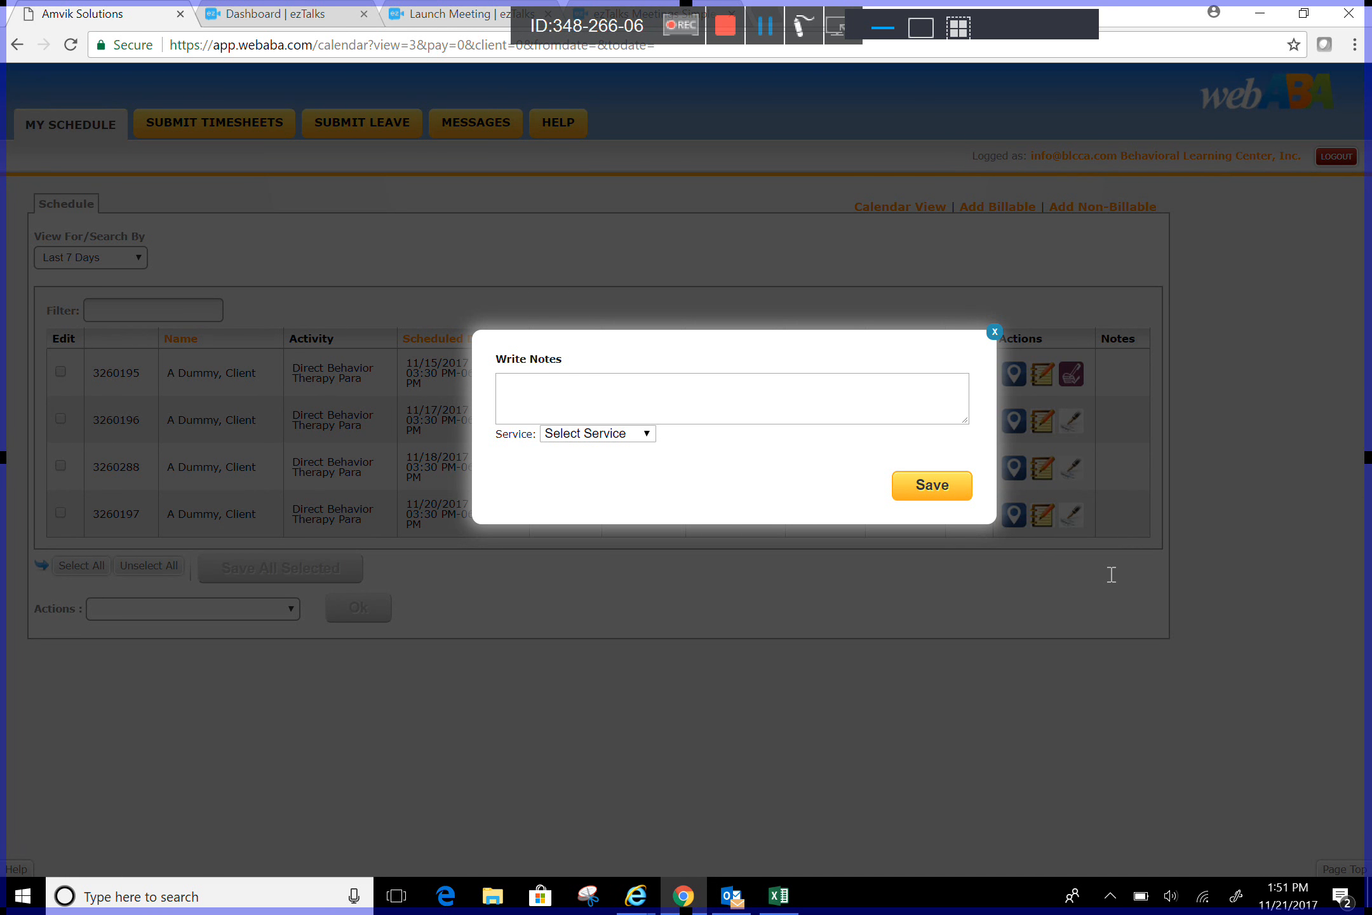
pyautogui.write('client i')
pyautogui.write('nitials')
pyautogui.press('BackSpace')
pyautogui.press('BackSpace')
pyautogui.press('BackSpace')
pyautogui.press('BackSpace')
pyautogui.press('BackSpace')
pyautogui.press('BackSpace')
pyautogui.press('BackSpace')
pyautogui.press('BackSpace')
pyautogui.write('full name')
pyautogui.press('Return')
pyautogui.write('time')
pyautogui.press('Return')
pyautogui.write('date')
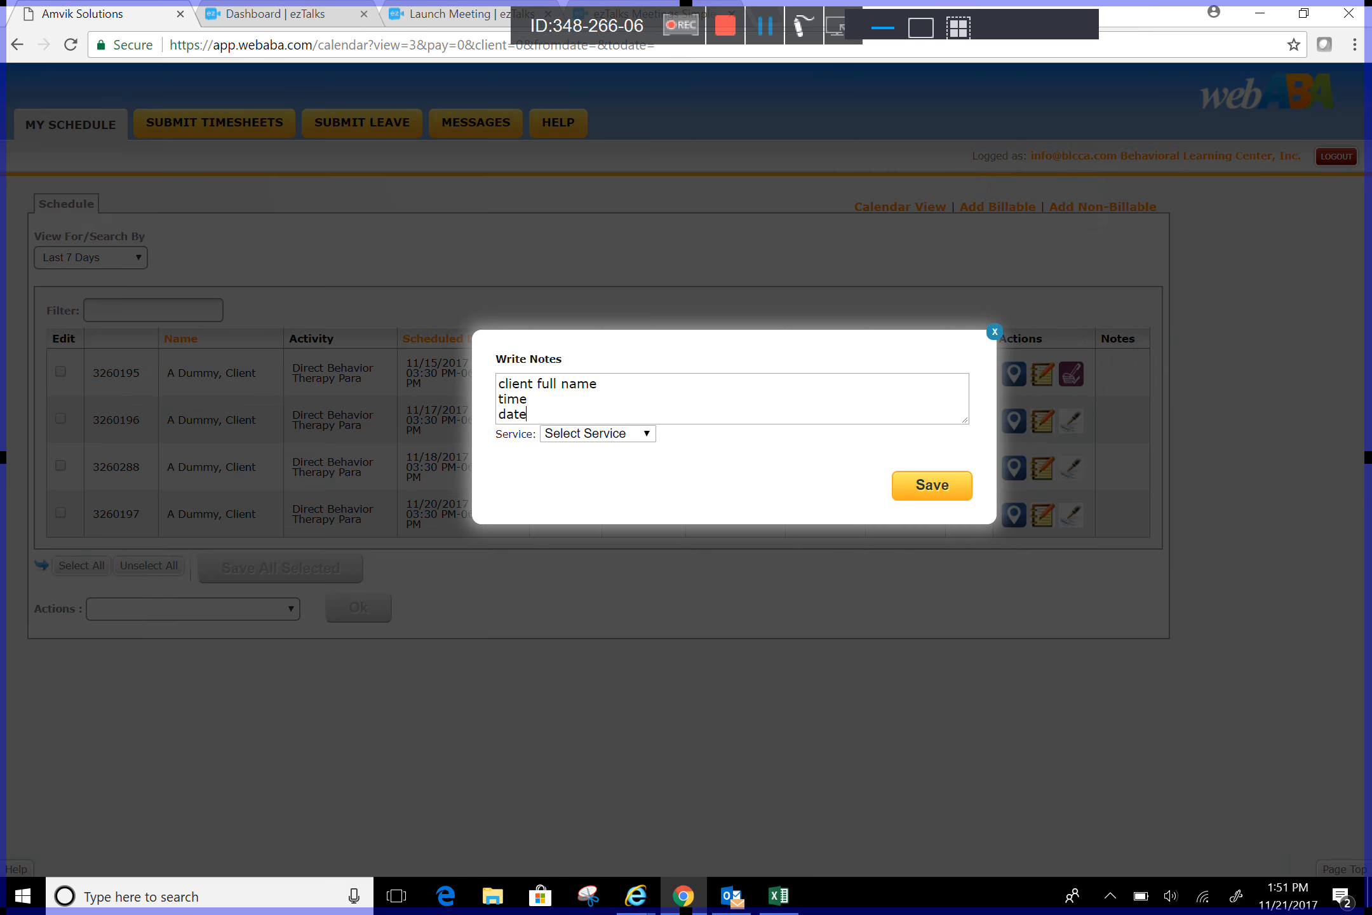
pyautogui.click(909, 488)
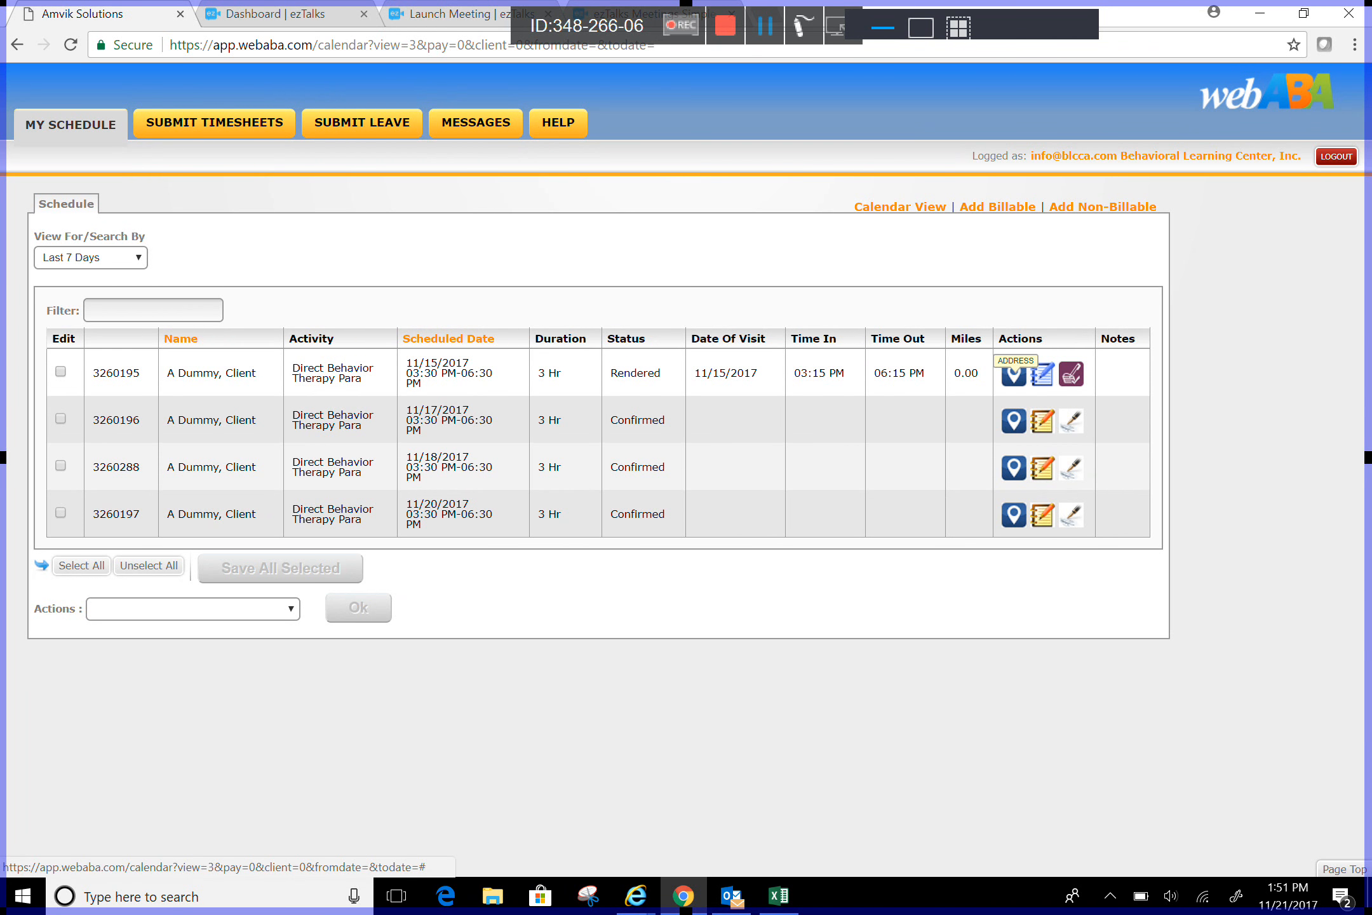
# Step: Check the session's treatment location, leave the date range unchanged, and switch to Calendar View
pyautogui.click(1014, 372)
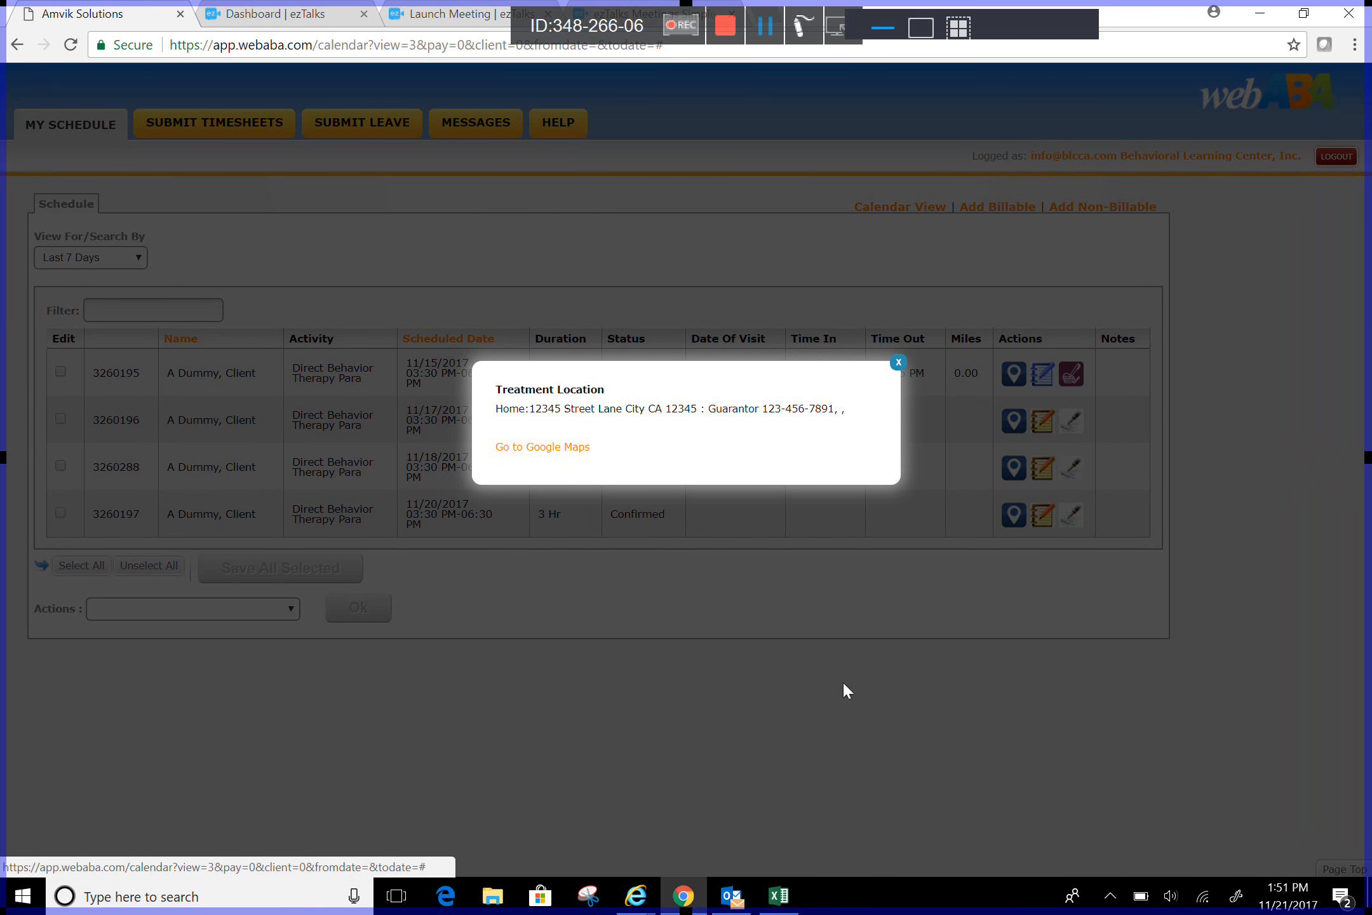
pyautogui.click(1352, 552)
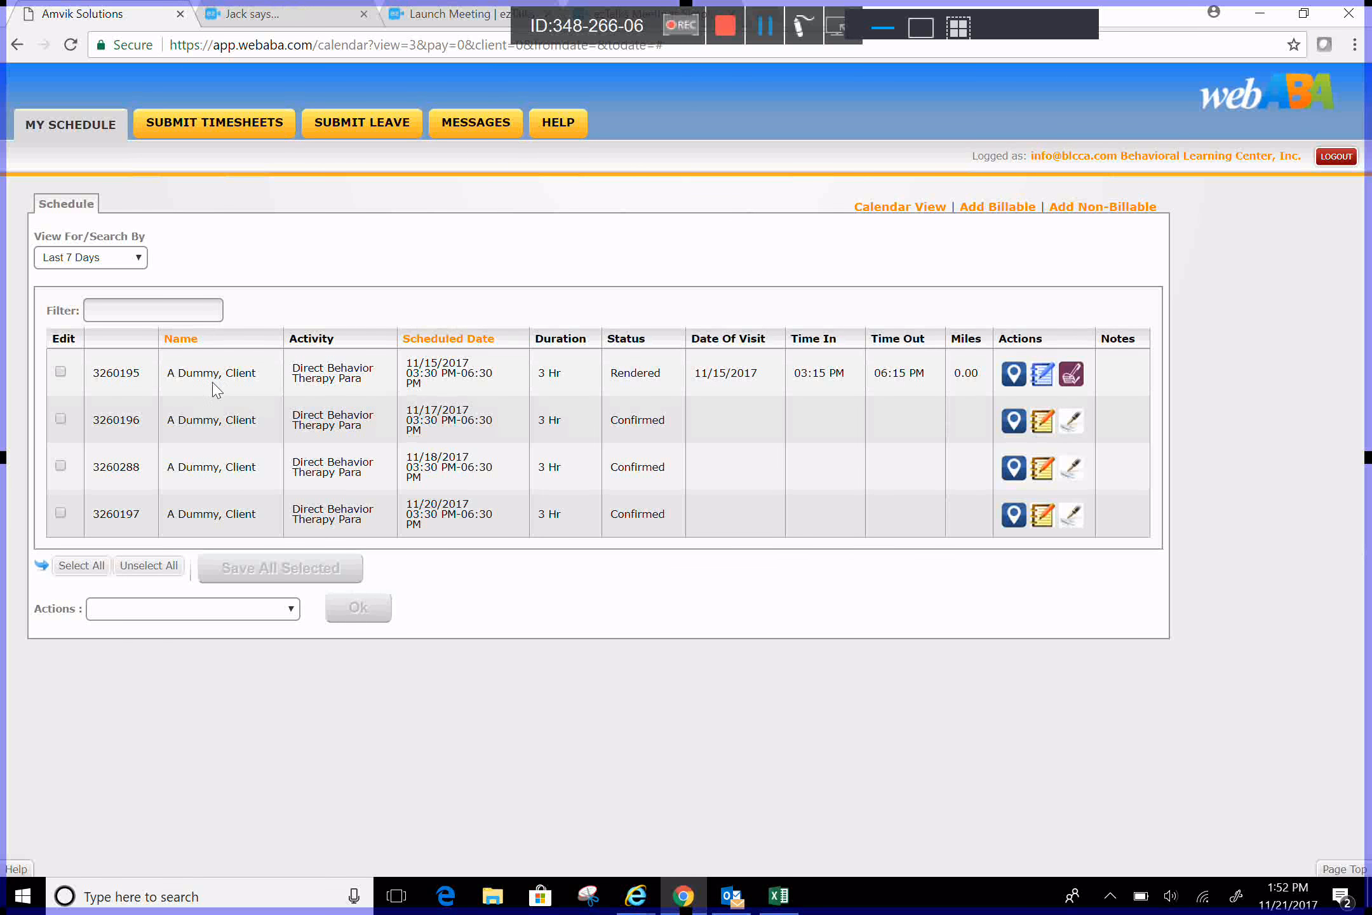
pyautogui.click(127, 257)
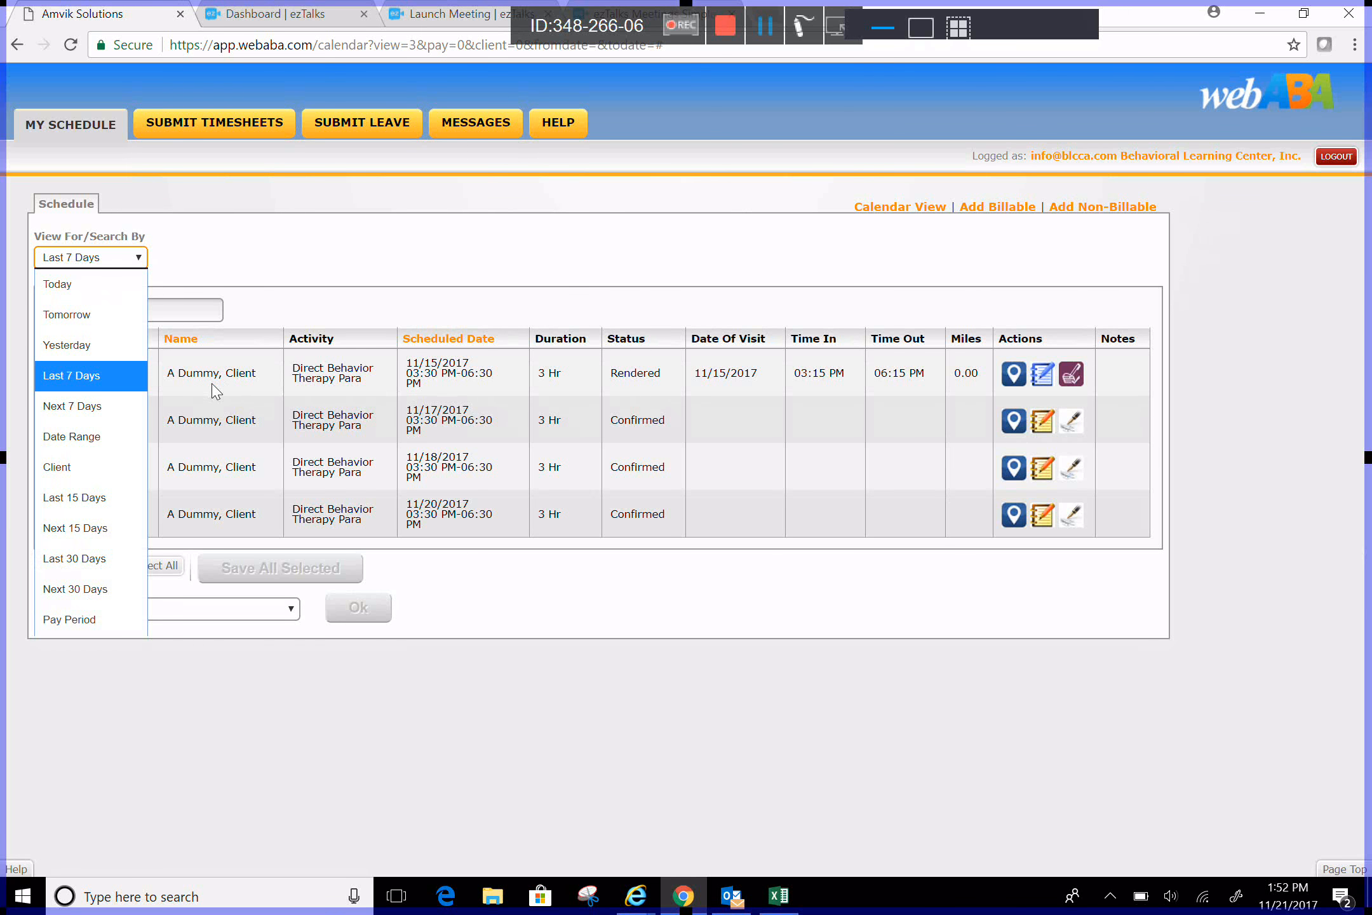
pyautogui.press('Down')
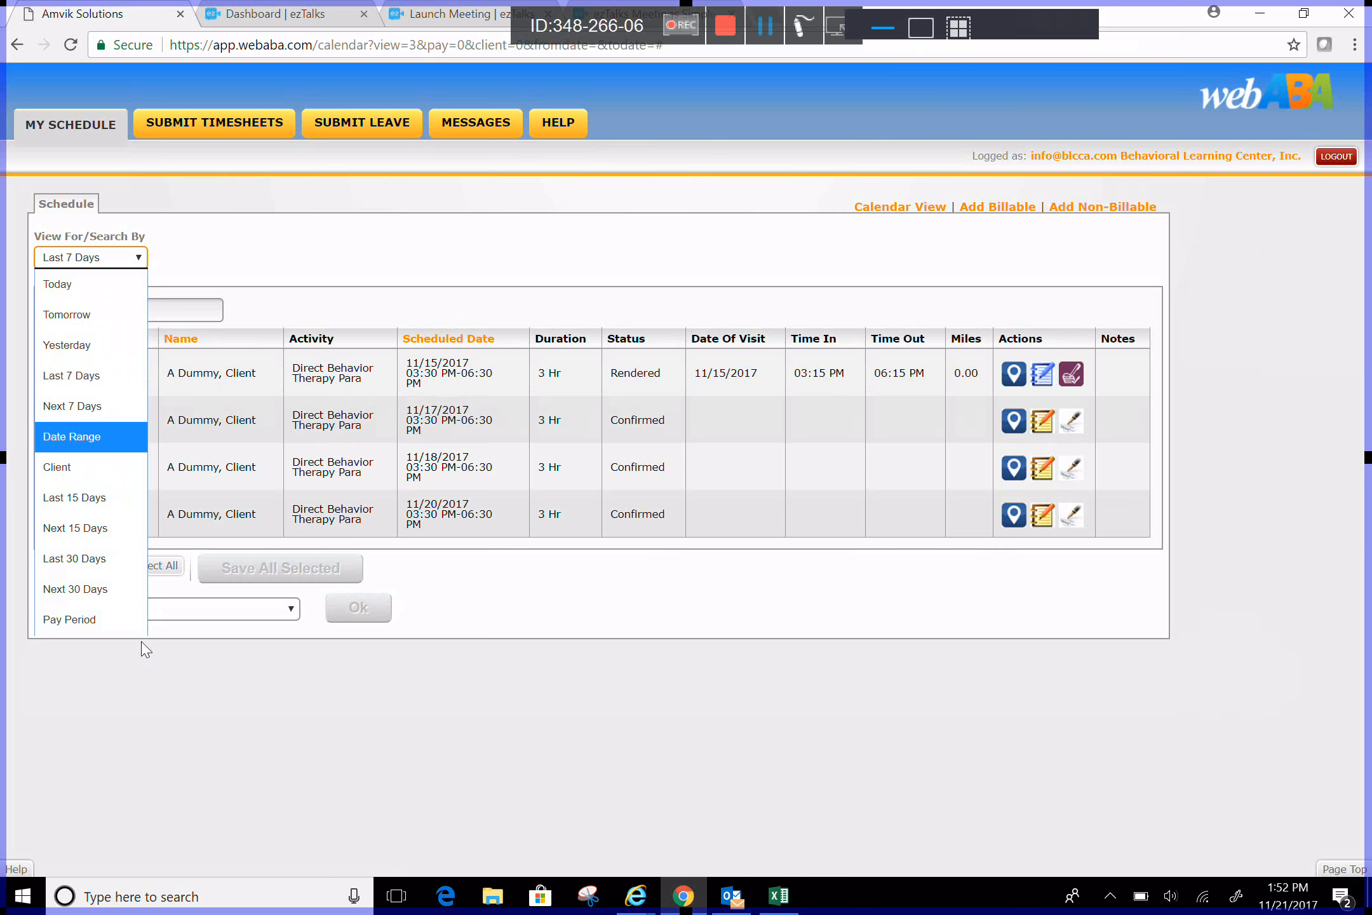
pyautogui.press('Down')
pyautogui.press('Down')
pyautogui.press('Down')
pyautogui.press('Down')
pyautogui.press('Down')
pyautogui.press('Down')
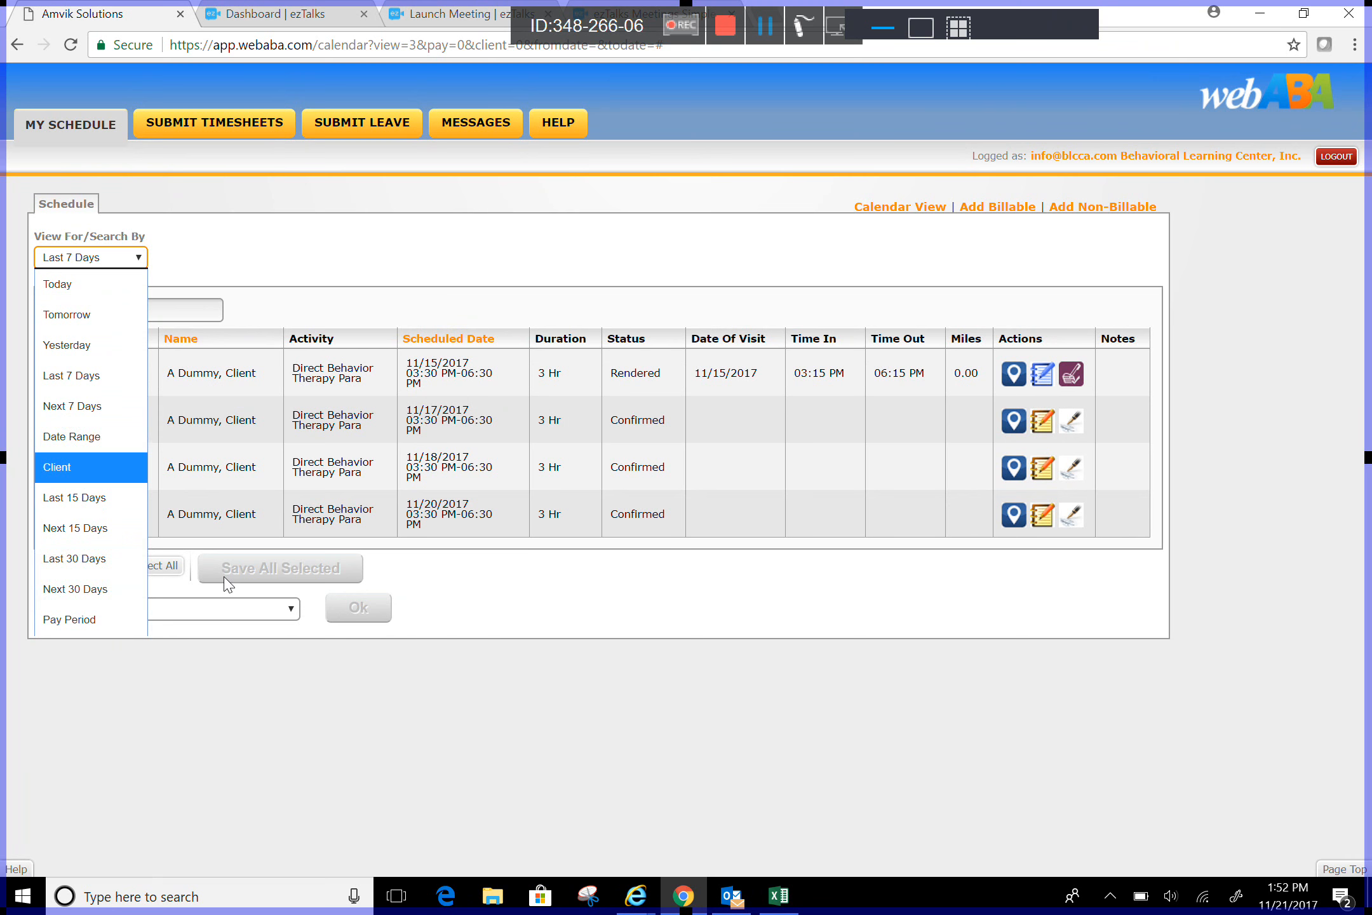
pyautogui.click(586, 413)
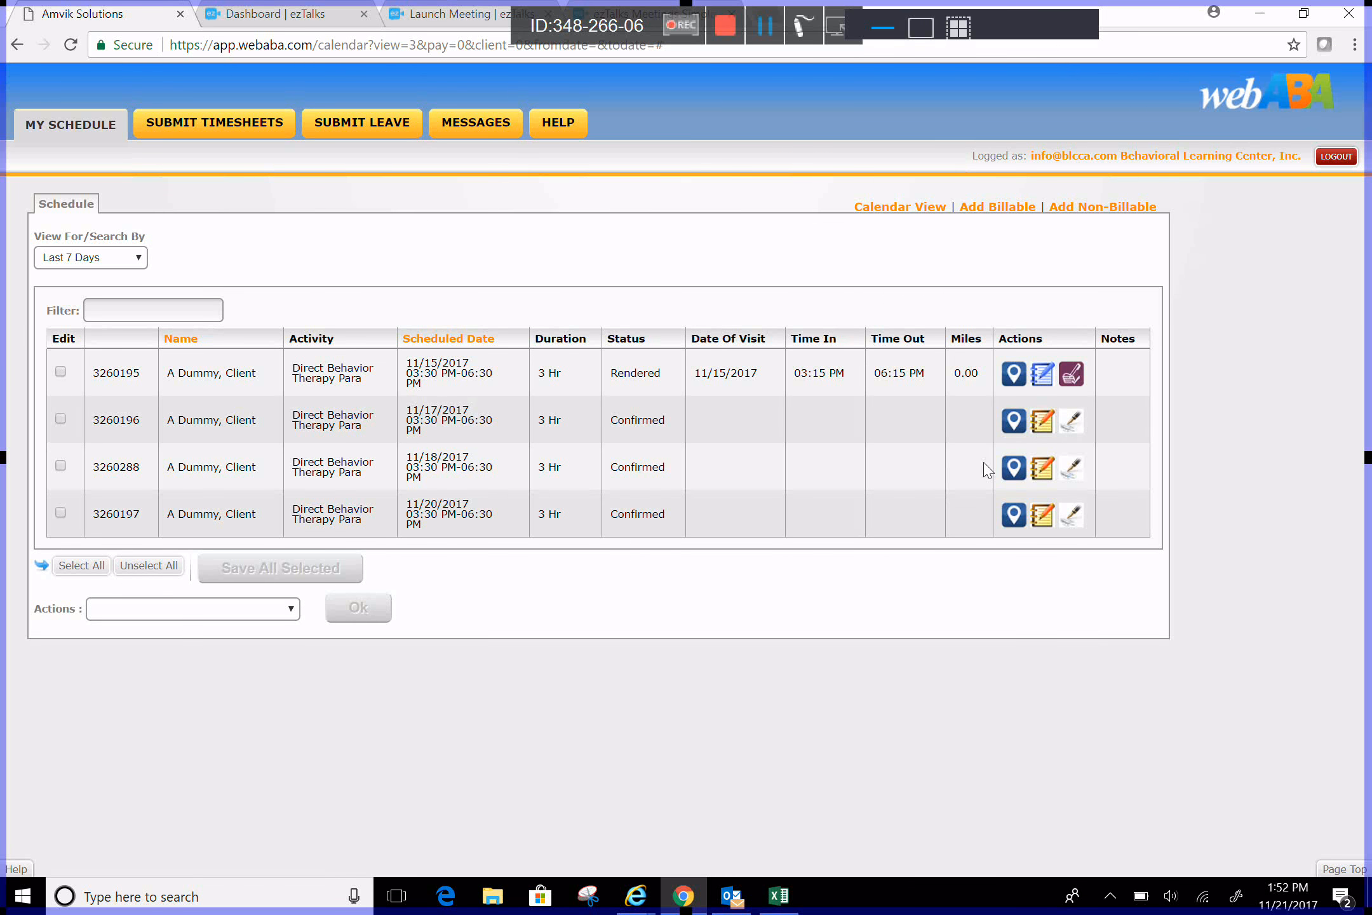
pyautogui.click(1319, 324)
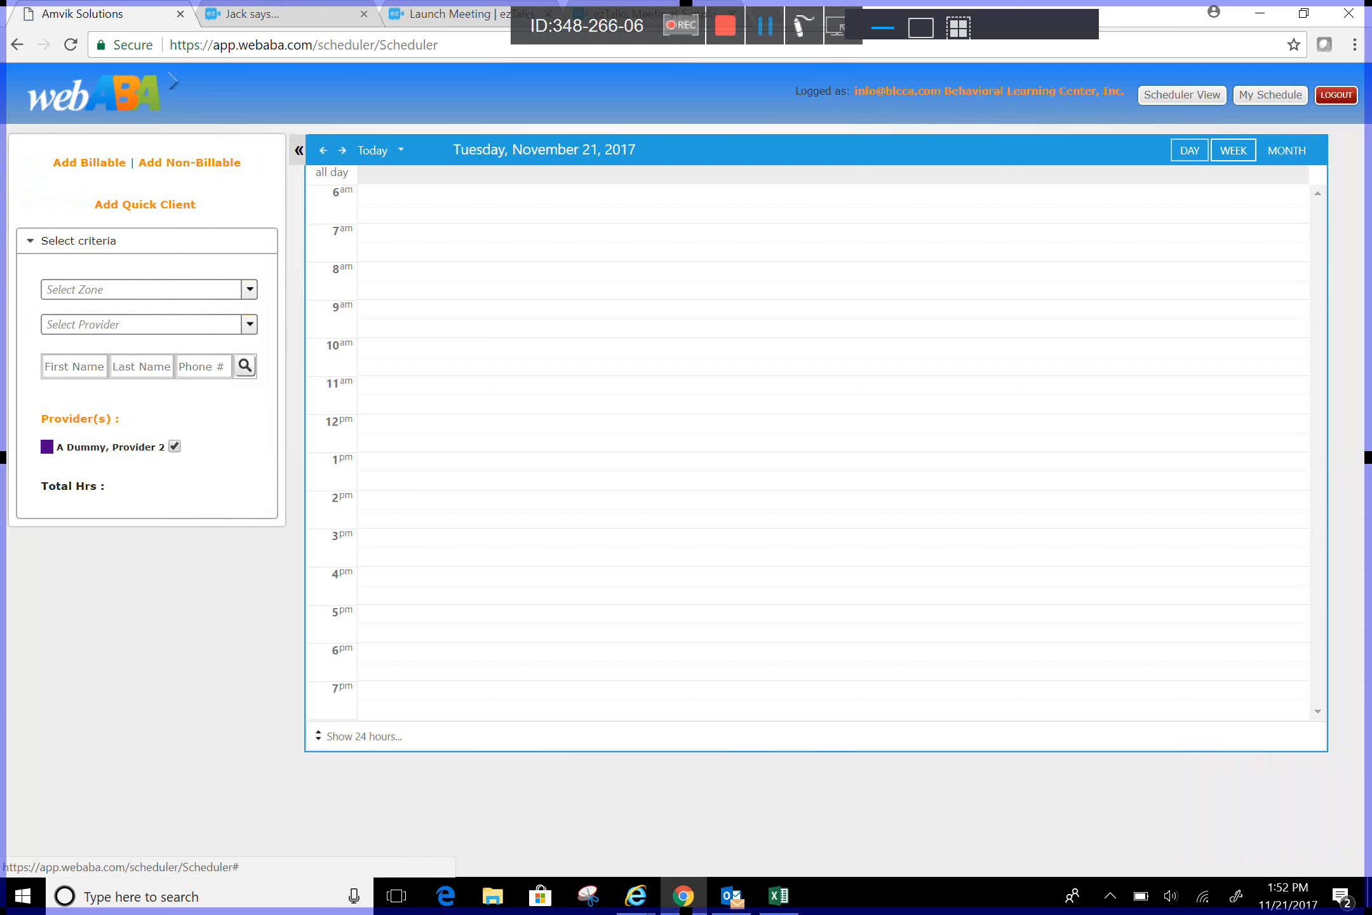
# Step: Look over the 11/19–11/25 week and November 2017 month, then return to My Schedule
pyautogui.click(1233, 150)
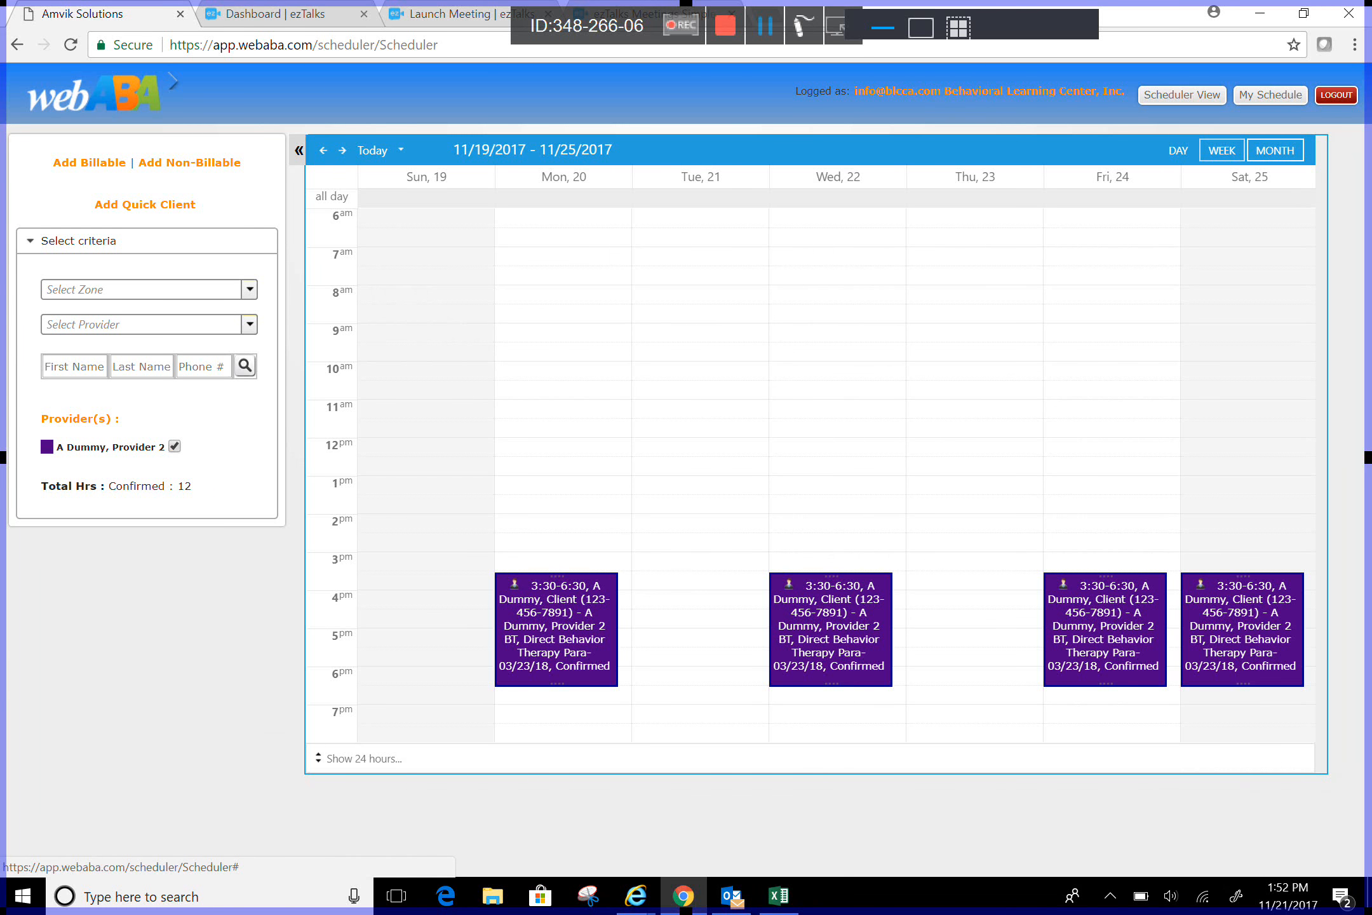
pyautogui.click(1275, 149)
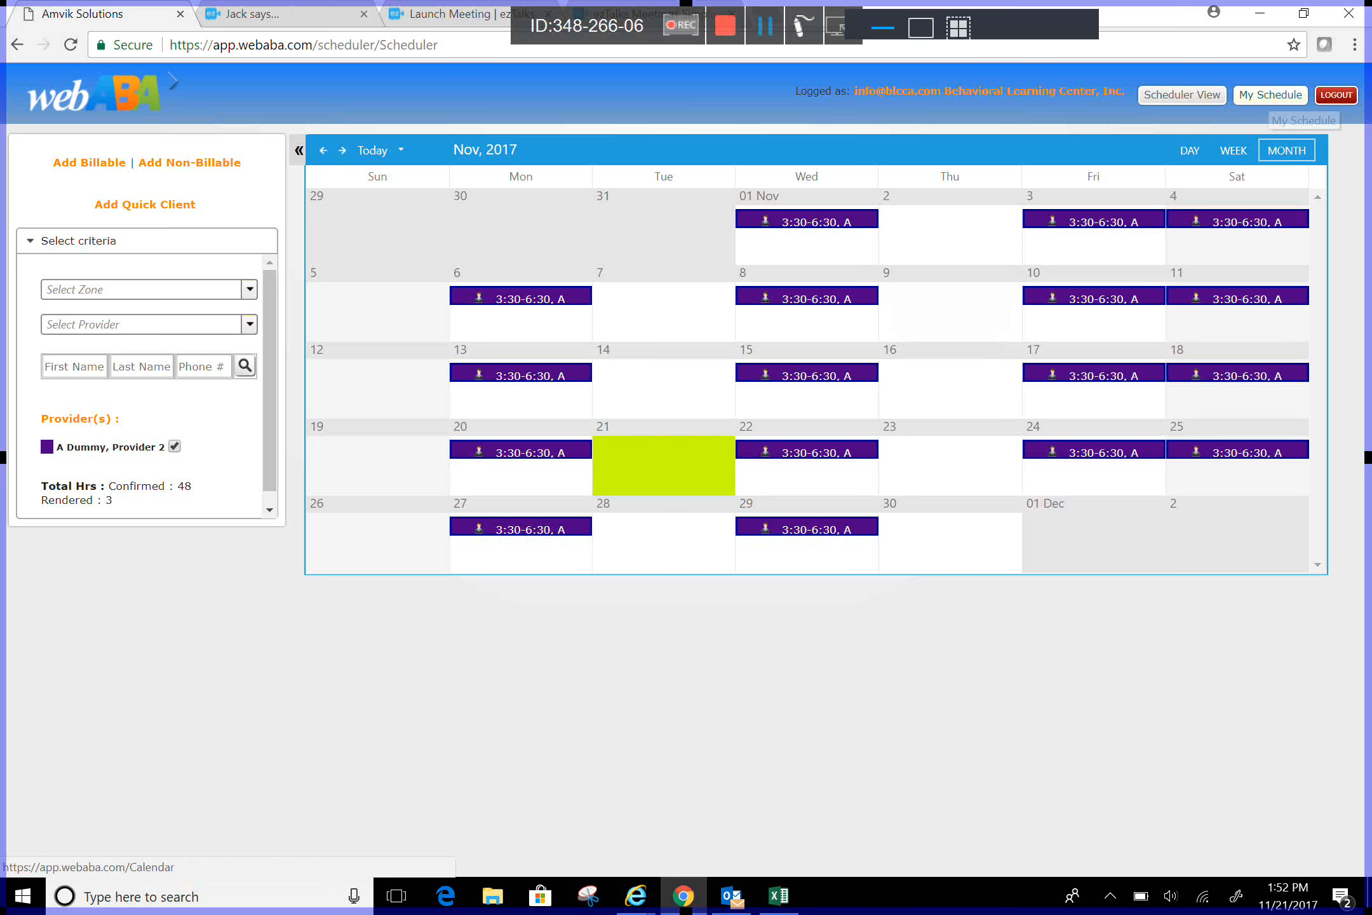
pyautogui.click(1269, 96)
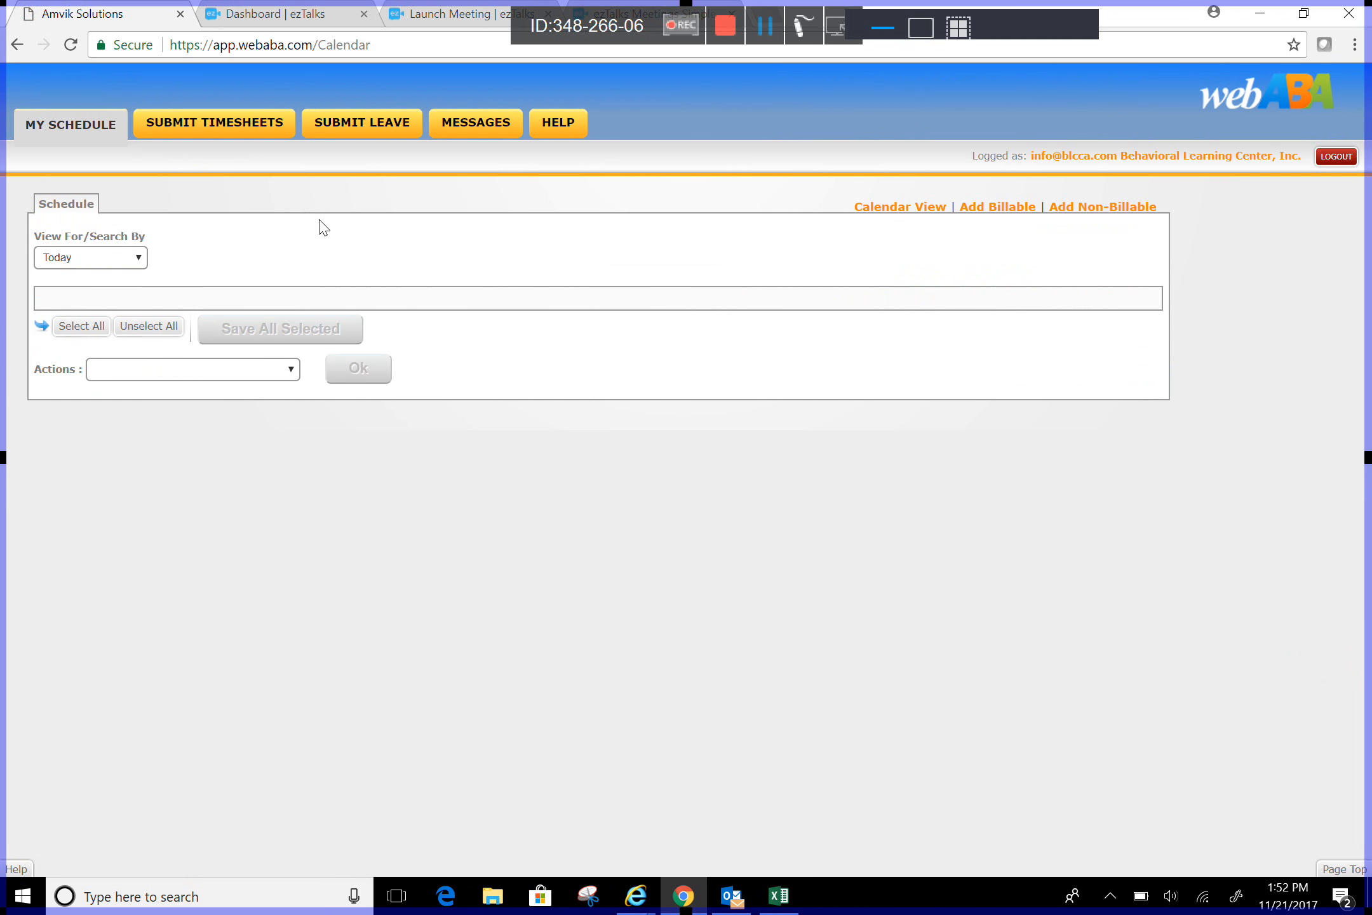
# Step: Show the last 7 days of sessions in the schedule
pyautogui.click(129, 257)
pyautogui.press('Down')
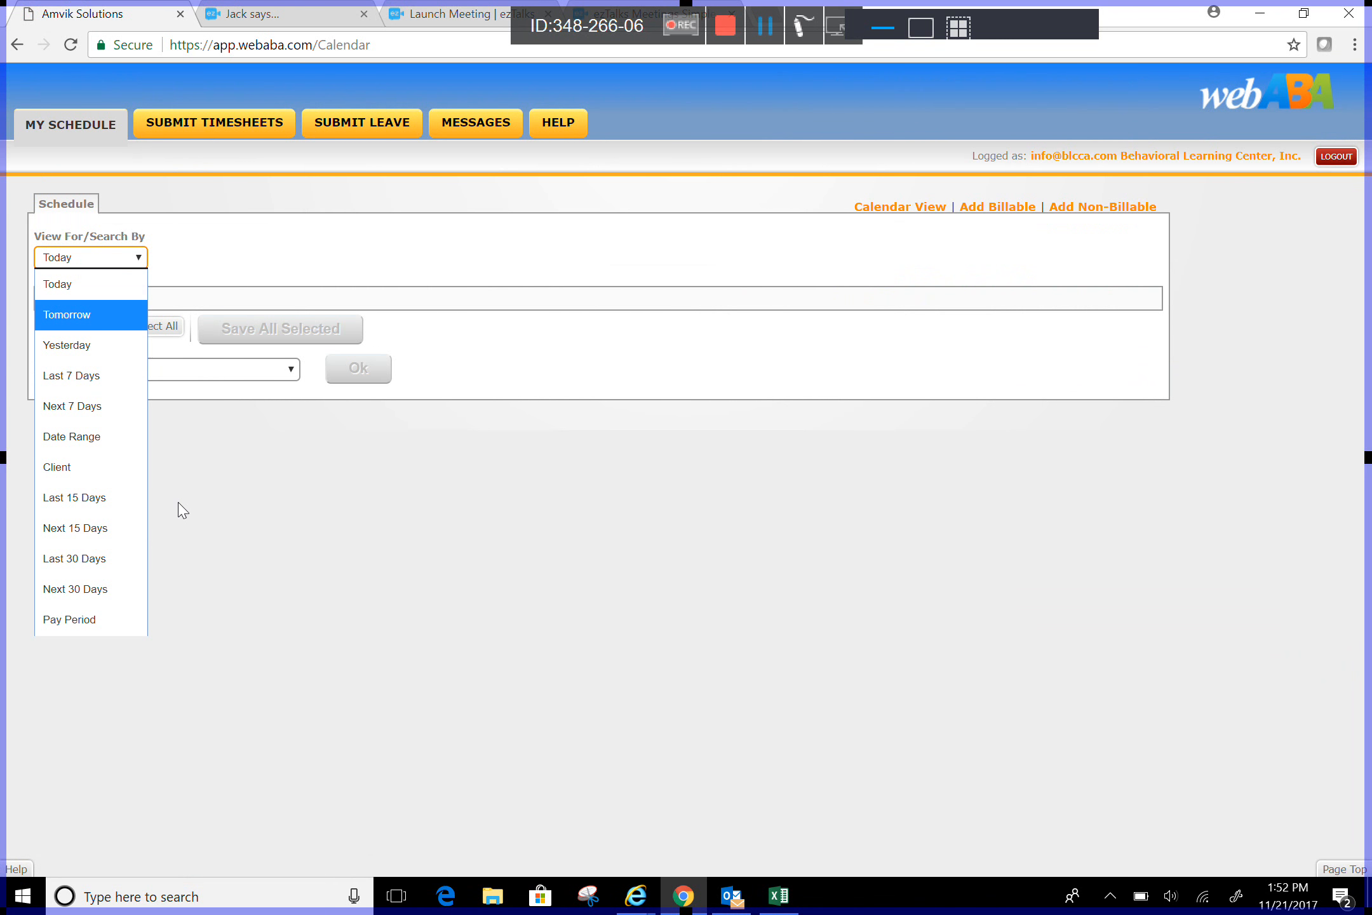
pyautogui.press('Down')
pyautogui.press('Down')
pyautogui.press('Return')
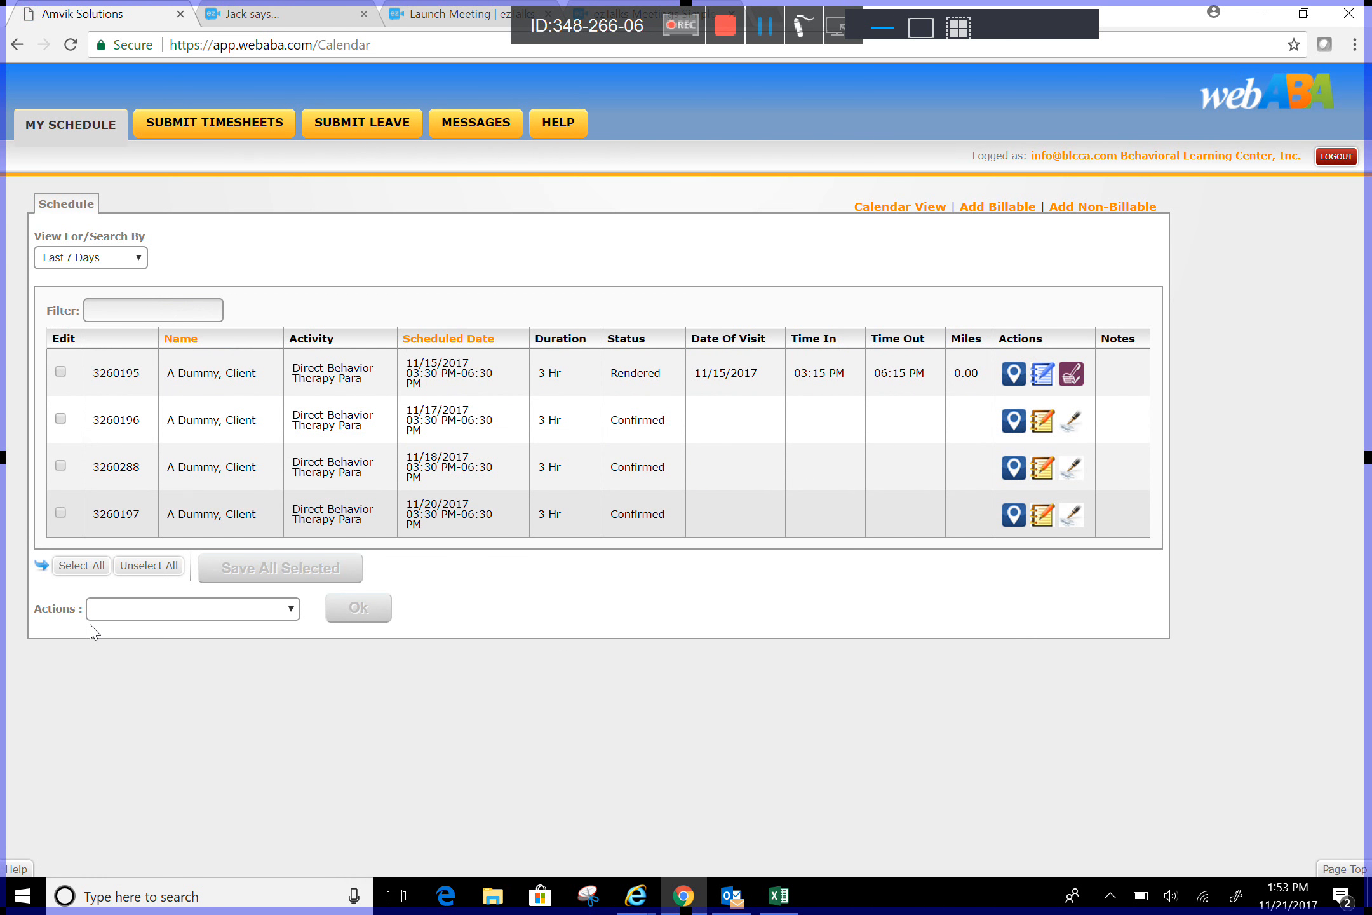
pyautogui.click(60, 418)
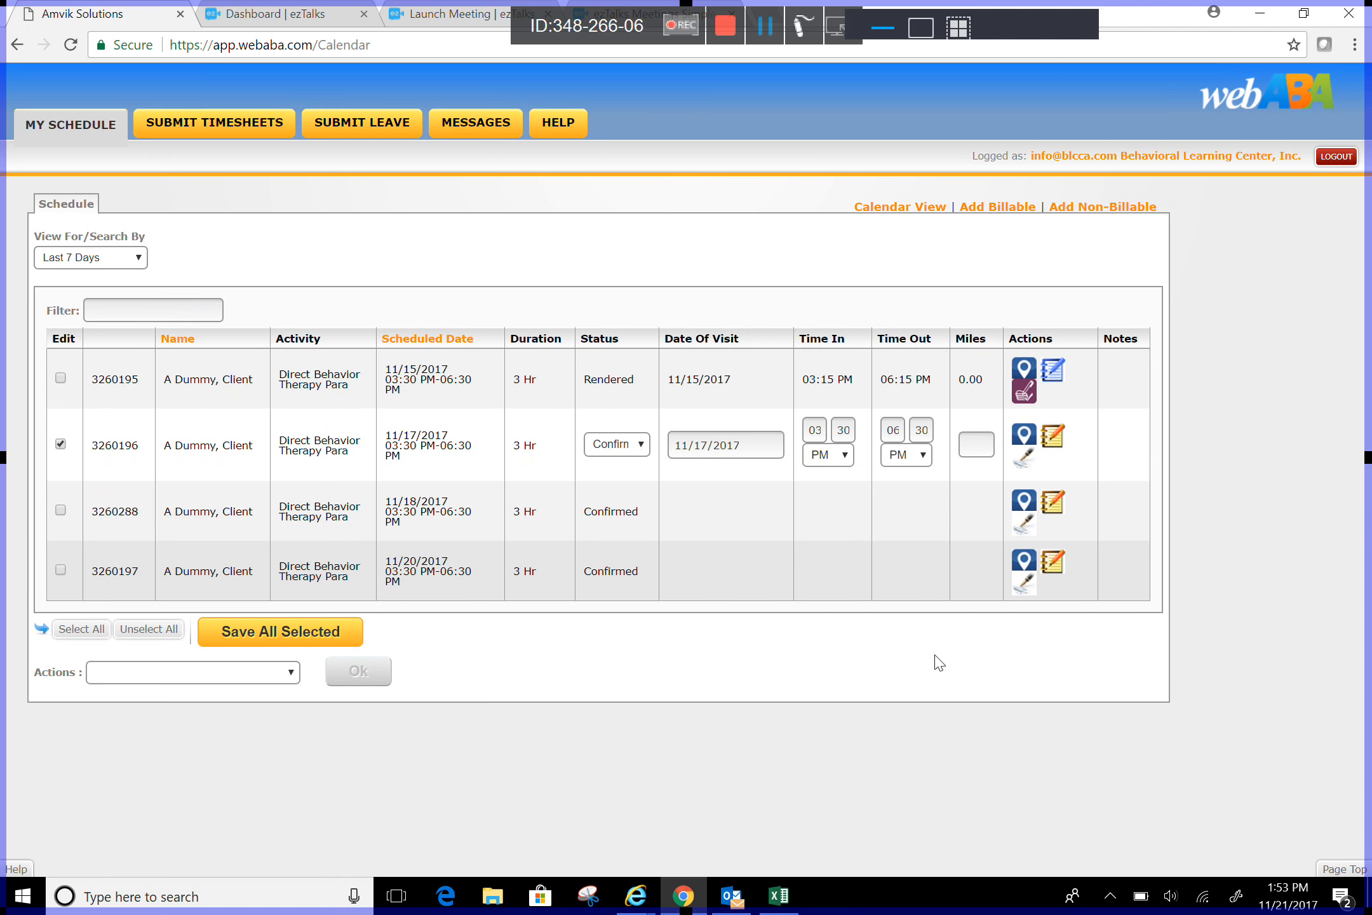
pyautogui.click(646, 447)
pyautogui.press('Down')
pyautogui.press('Down')
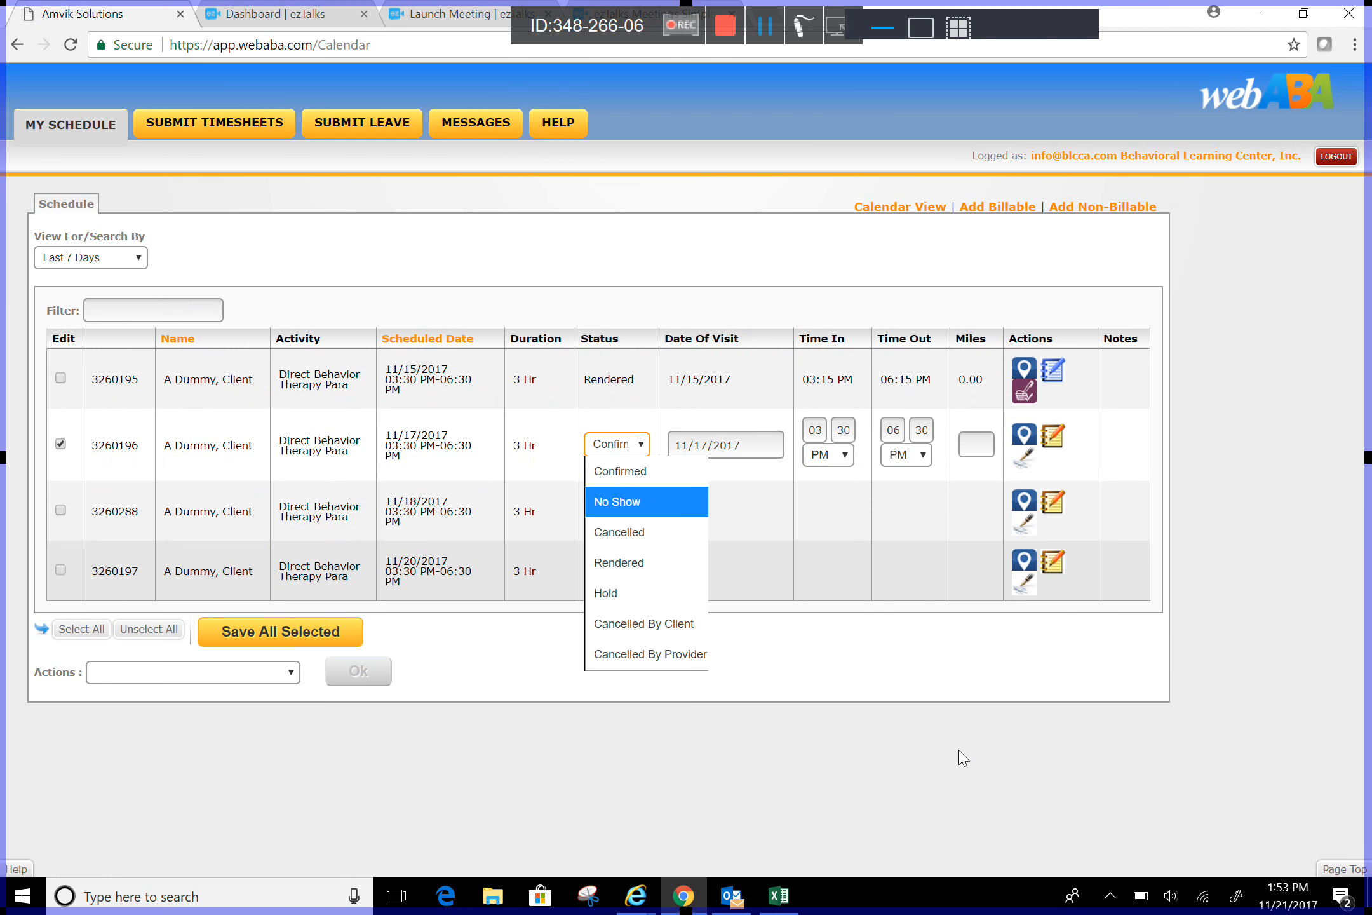
pyautogui.press('Return')
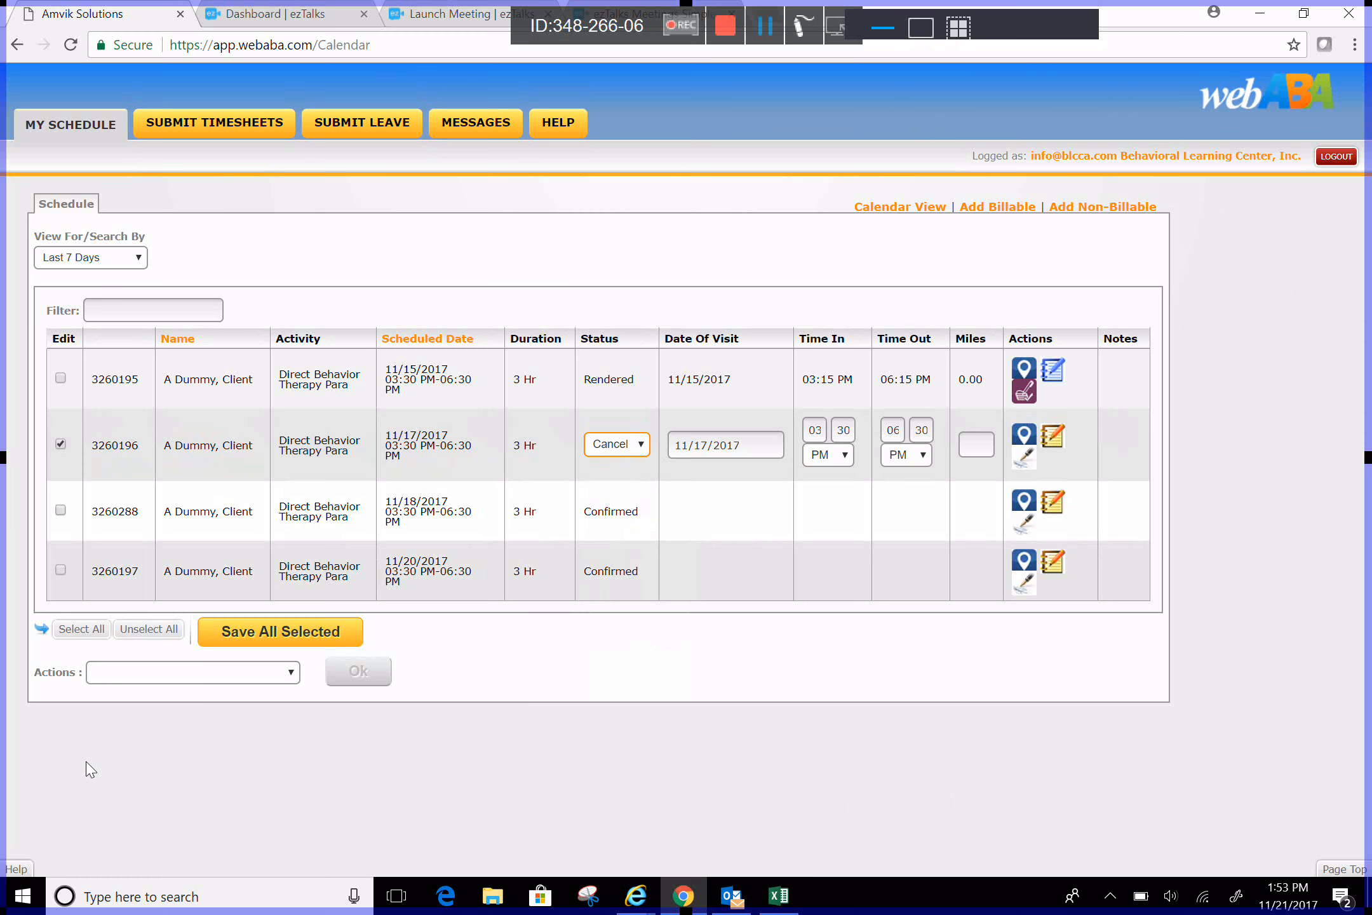
pyautogui.click(60, 510)
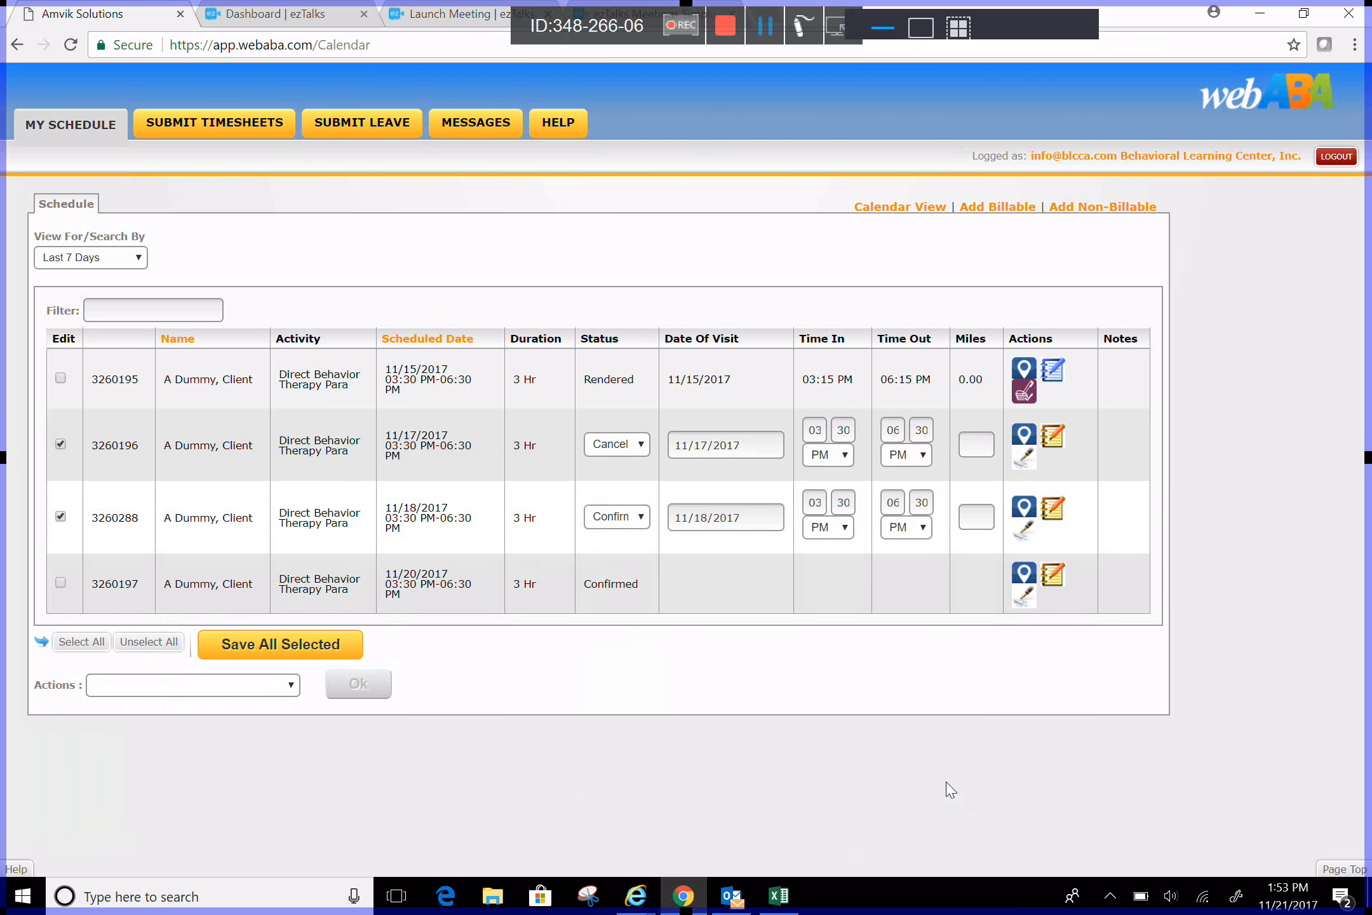
pyautogui.click(629, 516)
pyautogui.press('Down')
pyautogui.press('Down')
pyautogui.press('Down')
pyautogui.press('Return')
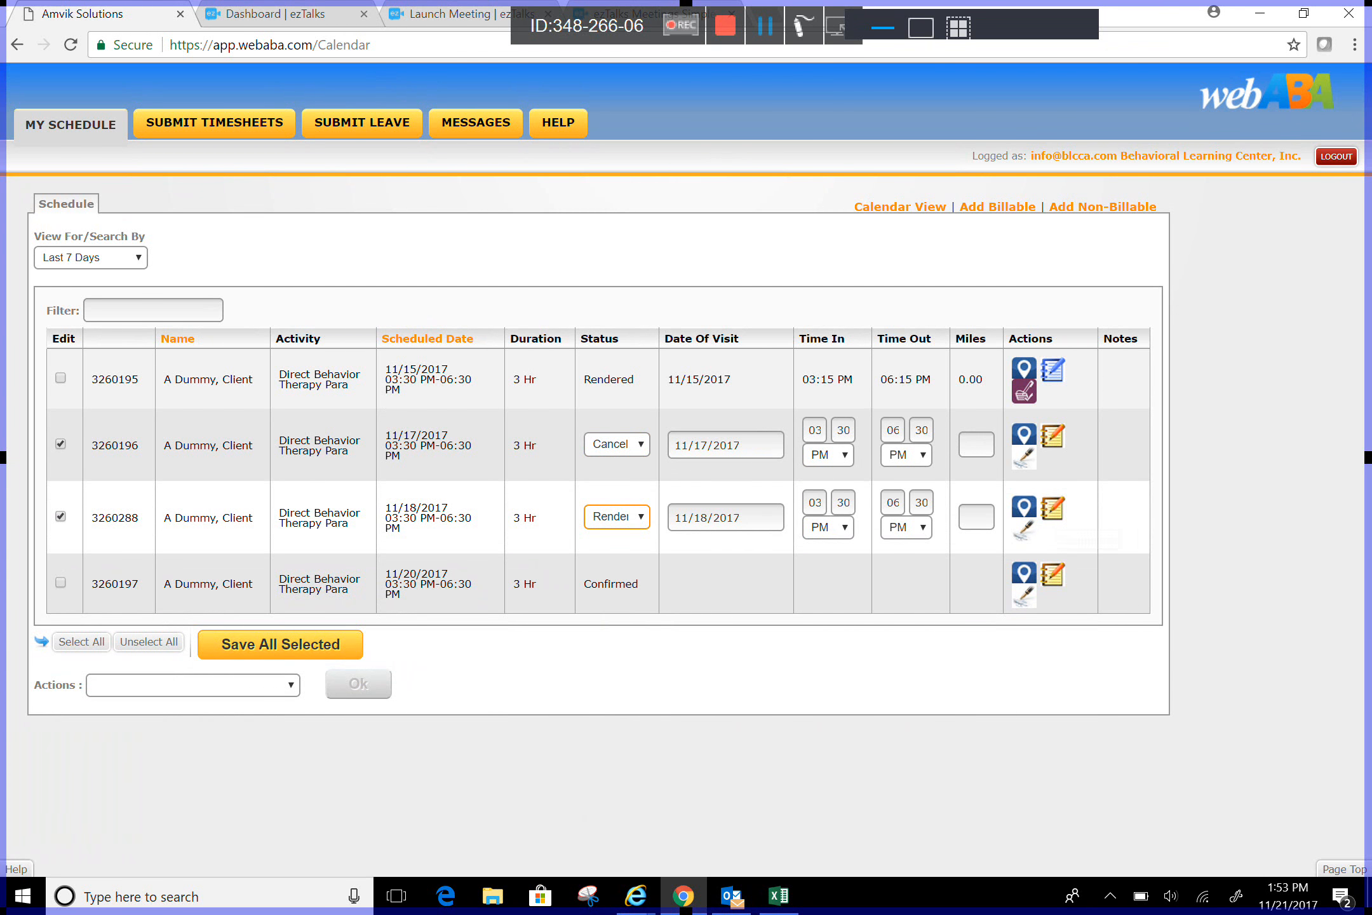
pyautogui.click(1053, 510)
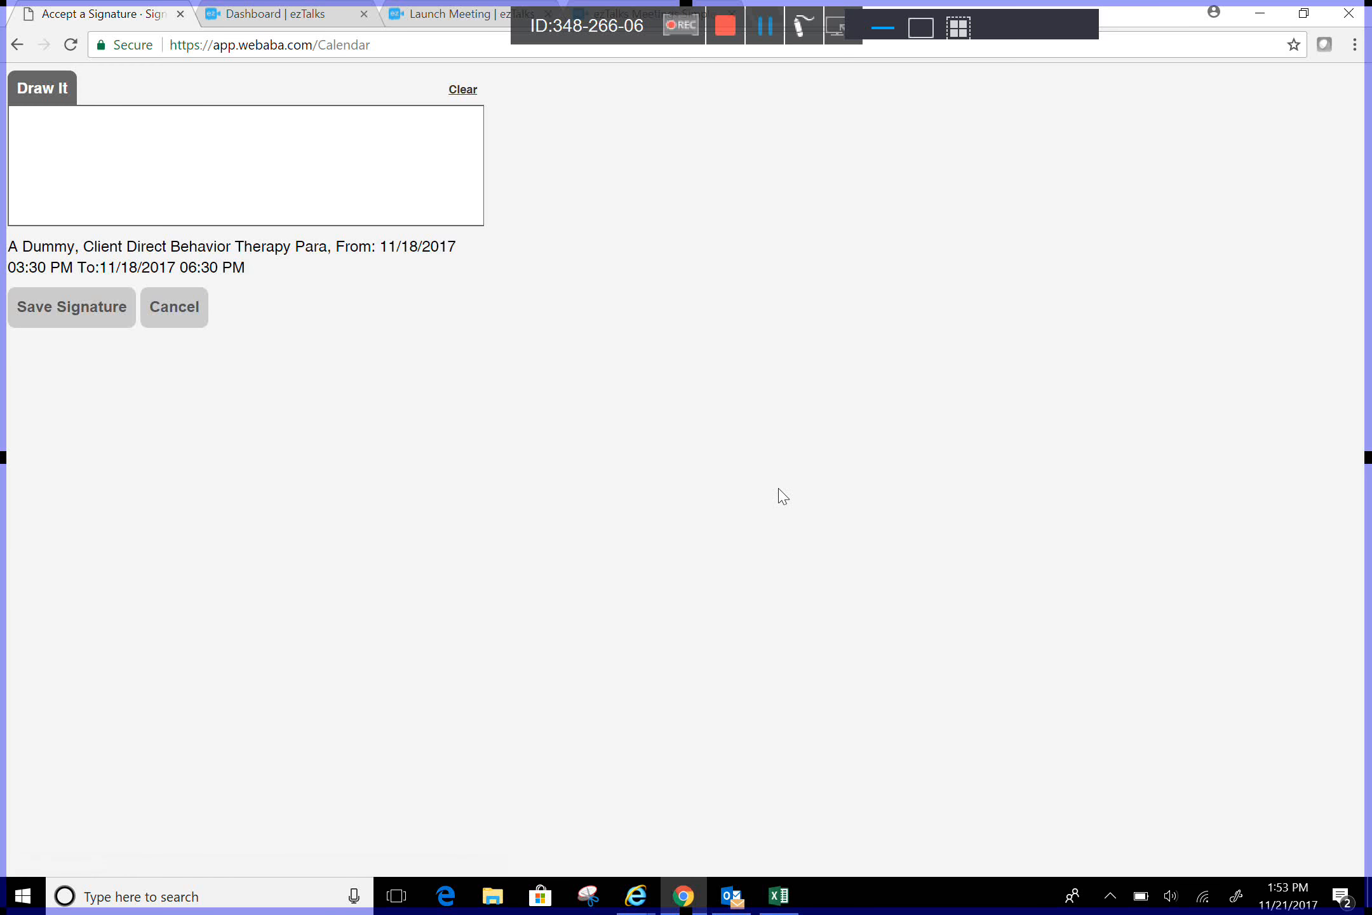
pyautogui.moveTo(87, 165)
pyautogui.mouseDown()
pyautogui.moveTo(120, 191)
pyautogui.moveTo(321, 154)
pyautogui.mouseUp()
pyautogui.click(72, 307)
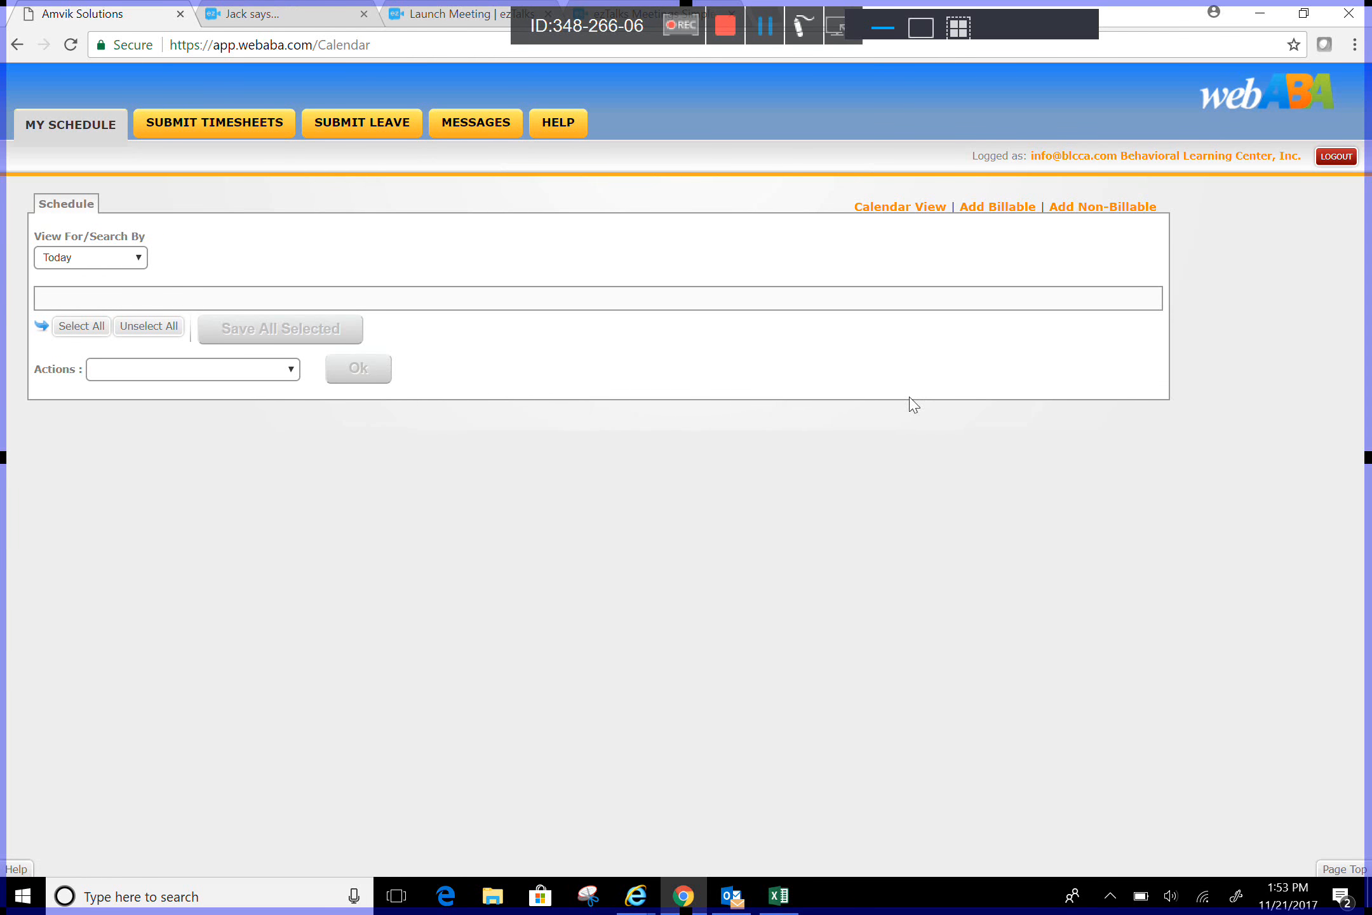
# Step: Reselect Last 7 Days in the schedule's View For/Search By filter
pyautogui.click(137, 258)
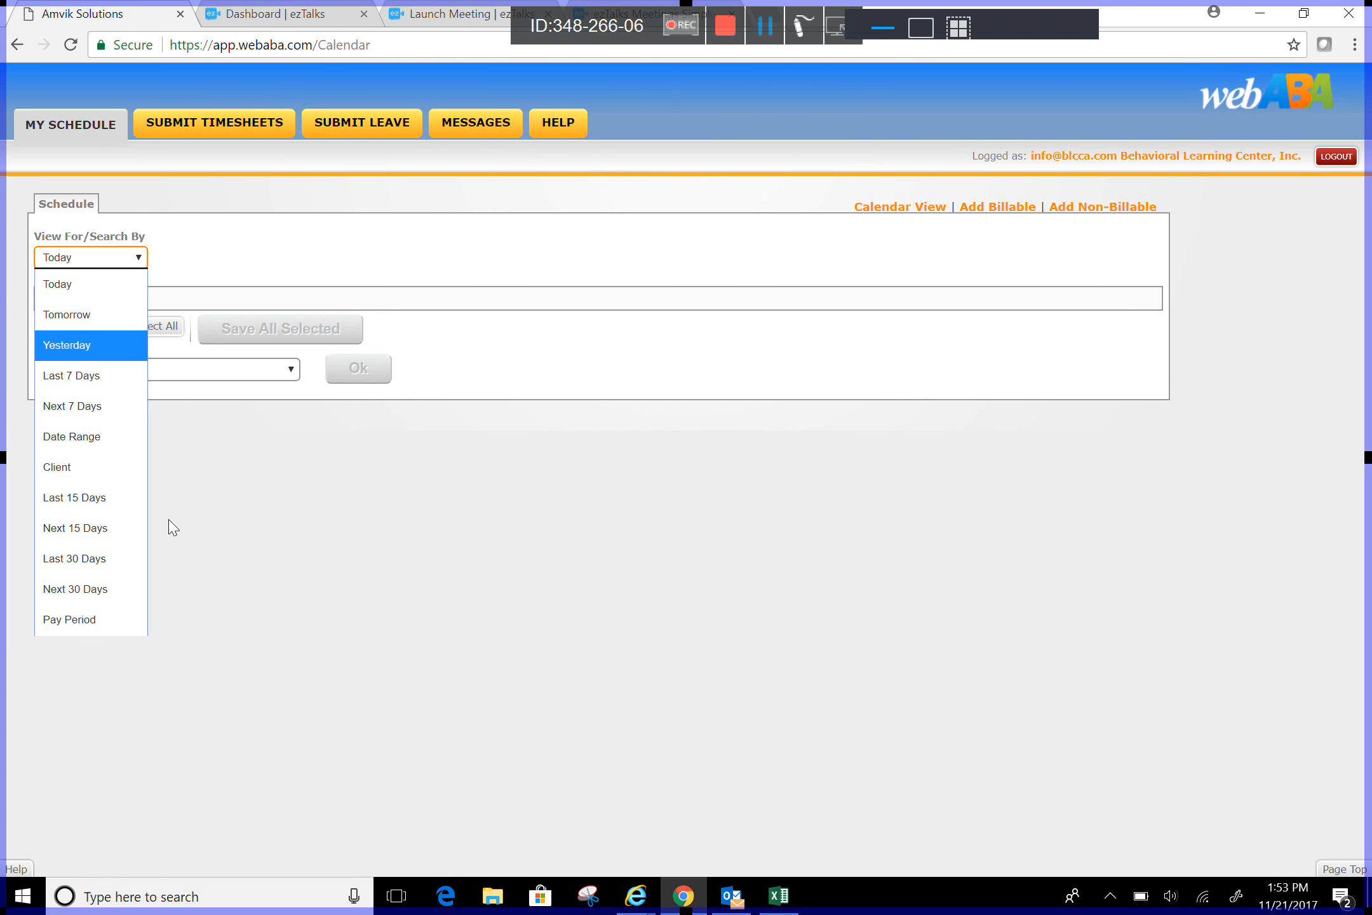
pyautogui.click(72, 375)
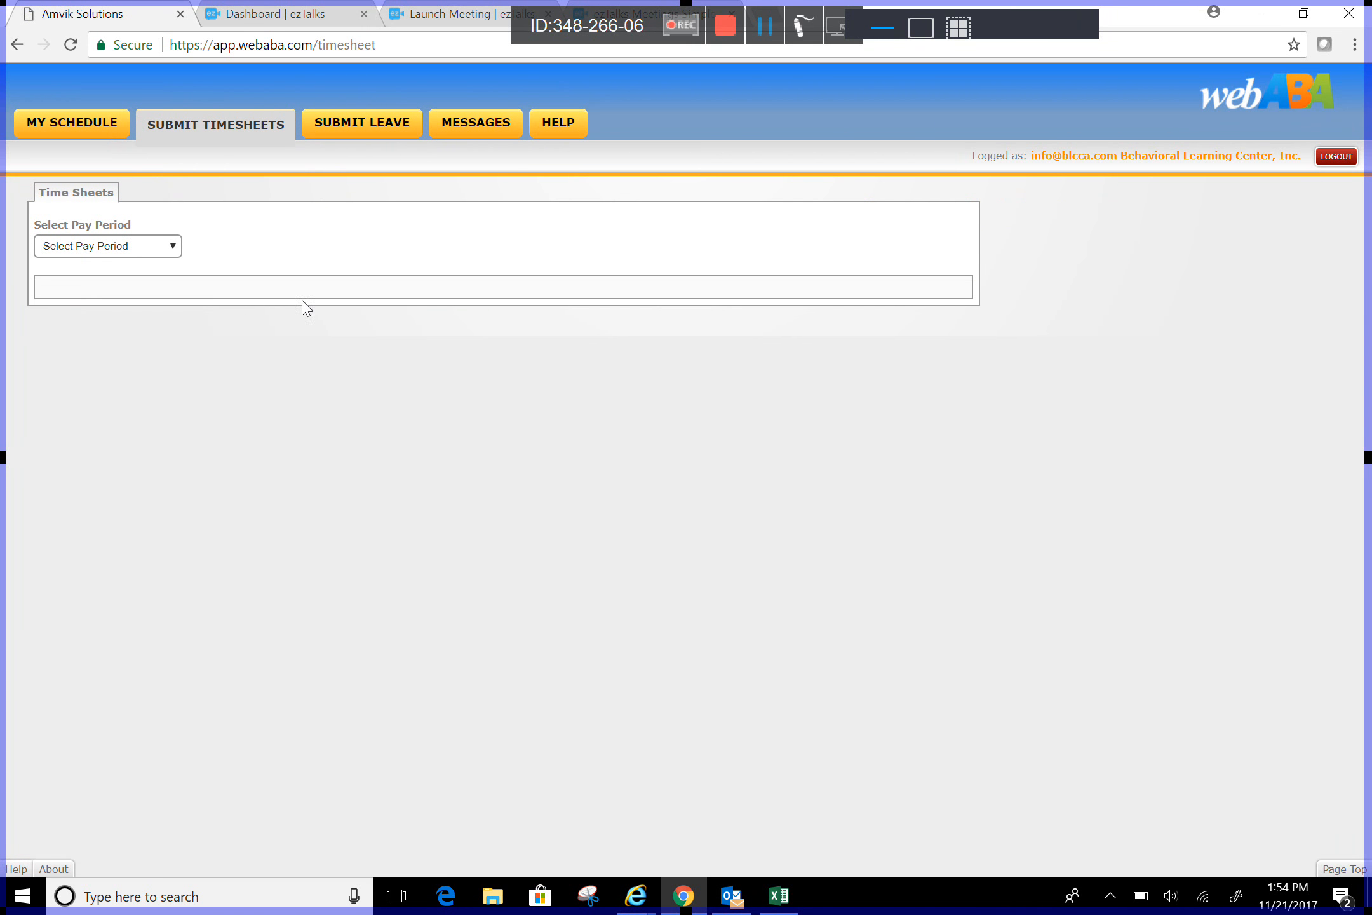
# Step: Load the 11/16/2017 - 11/30/2017 pay period timesheet and view it by week
pyautogui.click(108, 246)
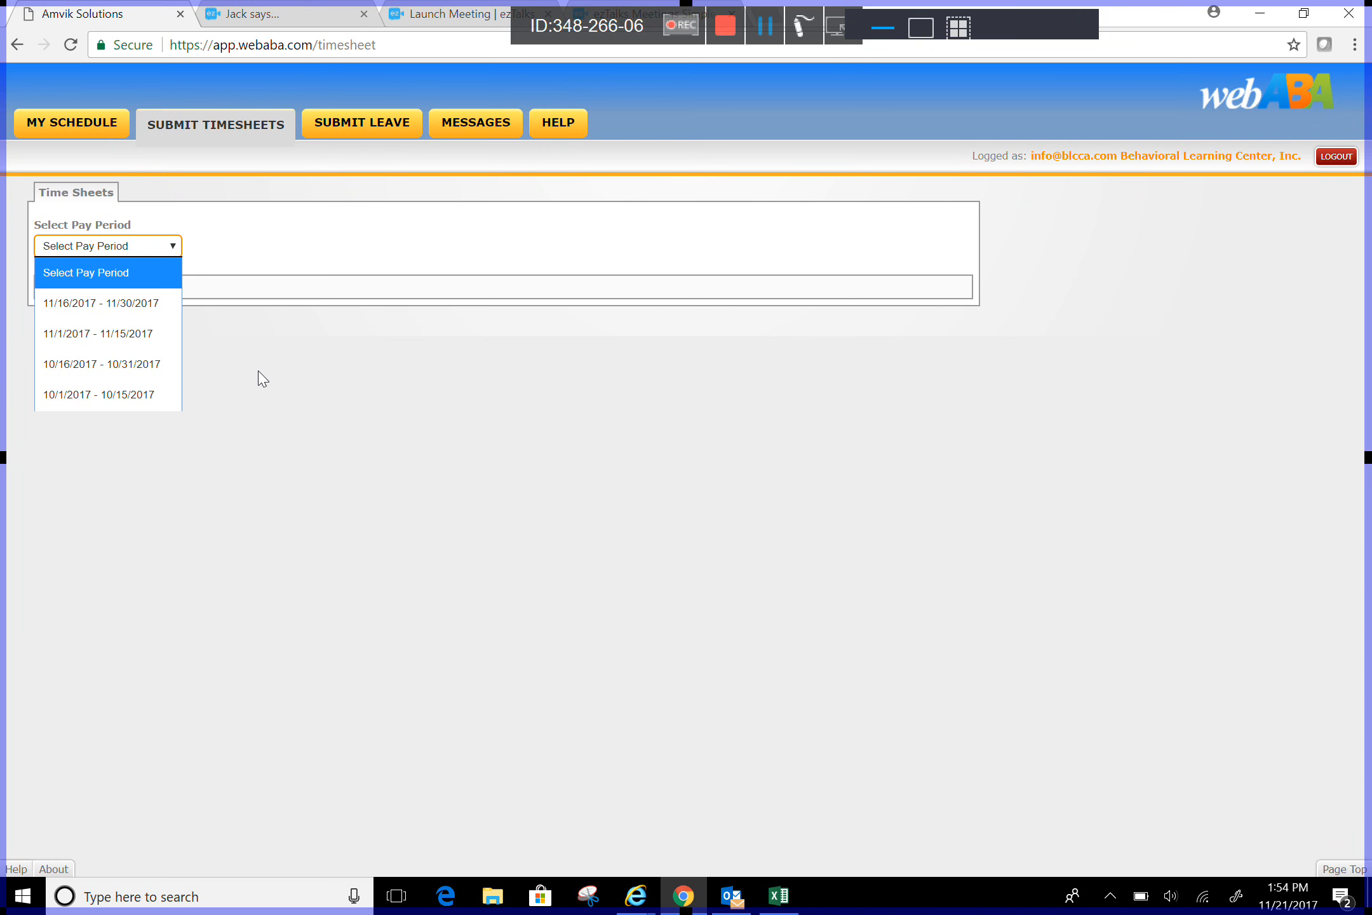
pyautogui.press('Down')
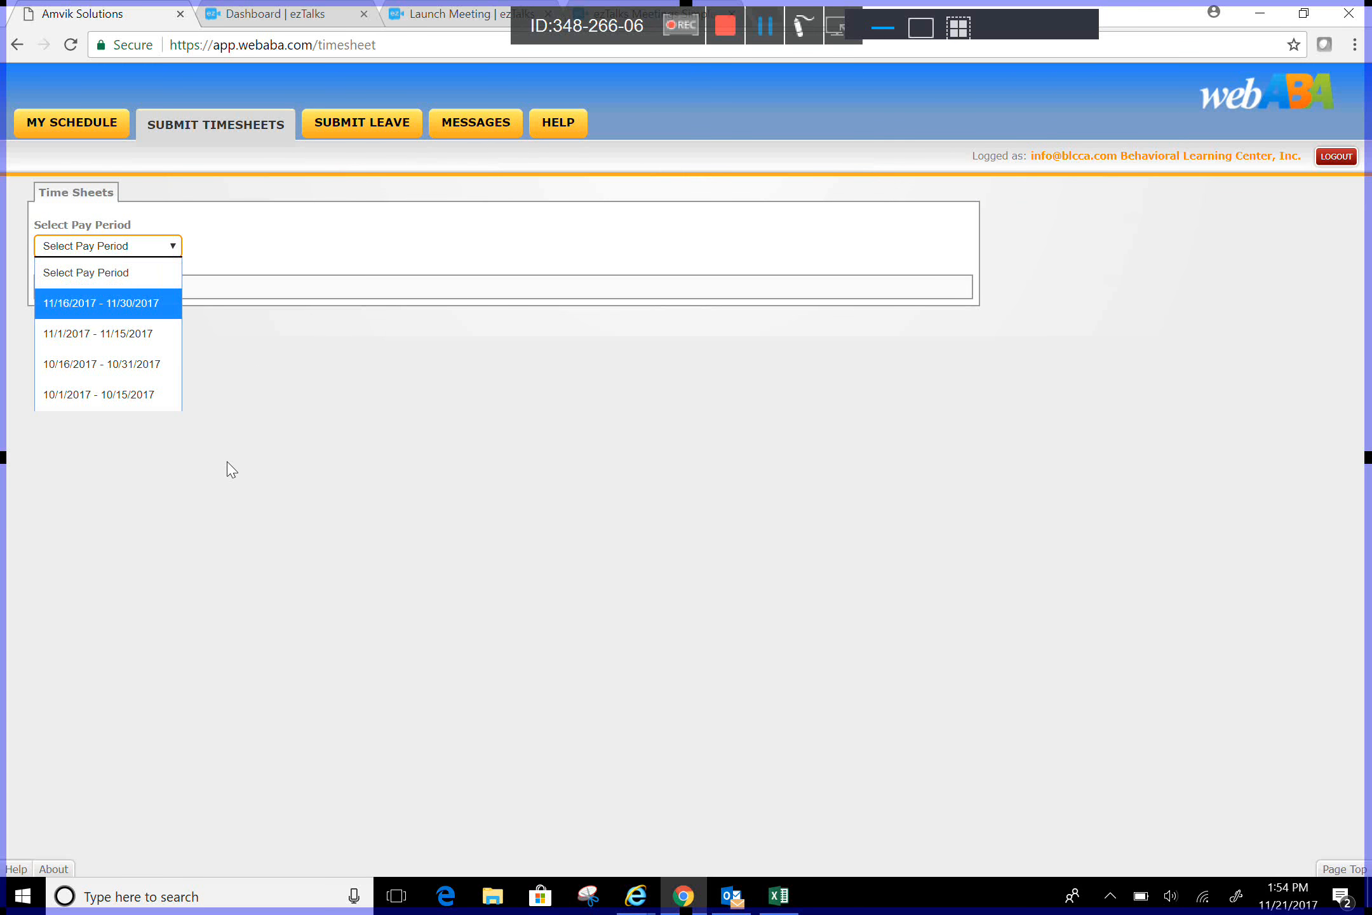
pyautogui.press('Return')
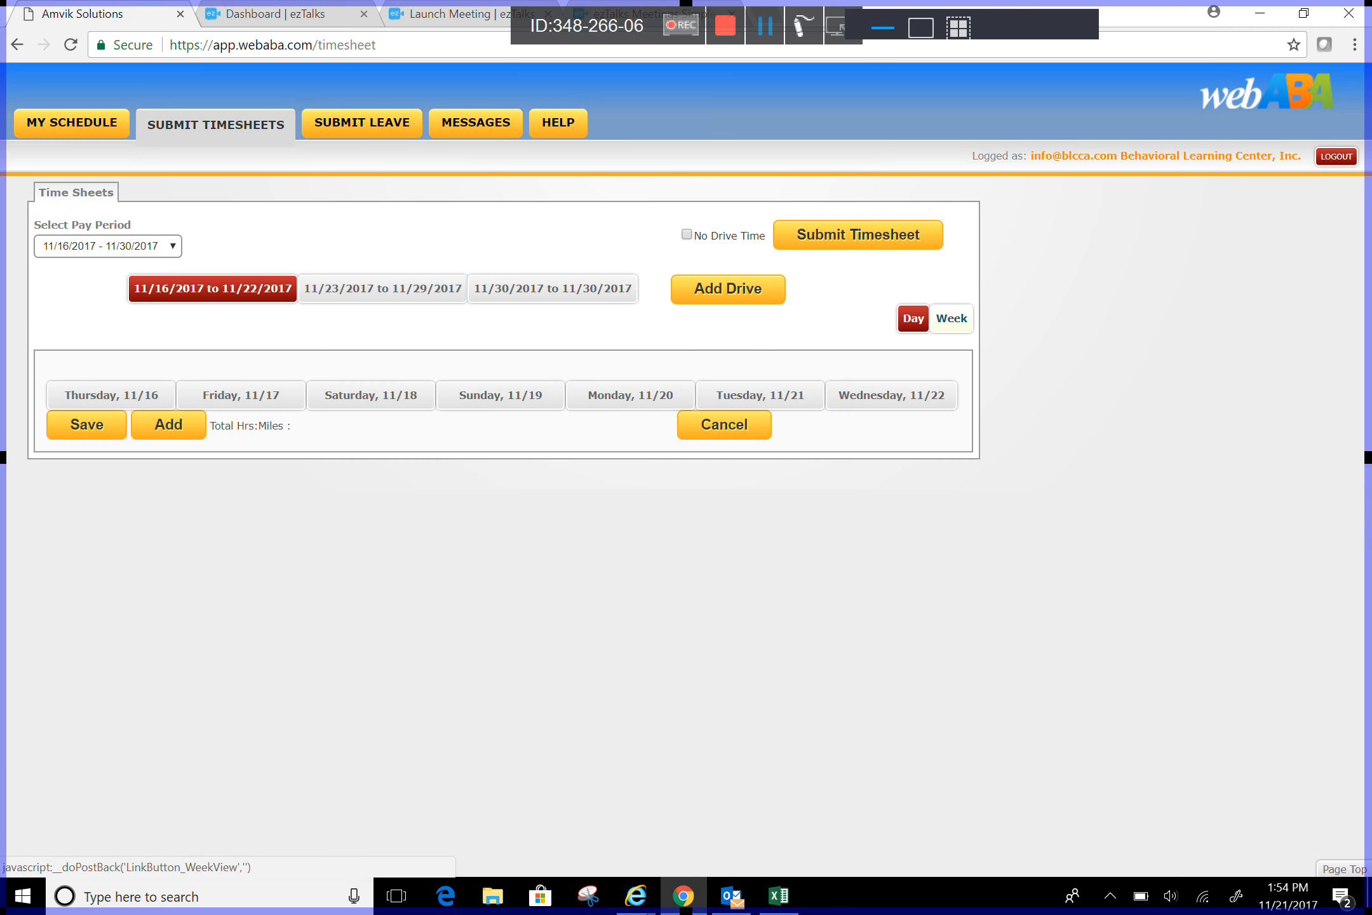
pyautogui.click(951, 318)
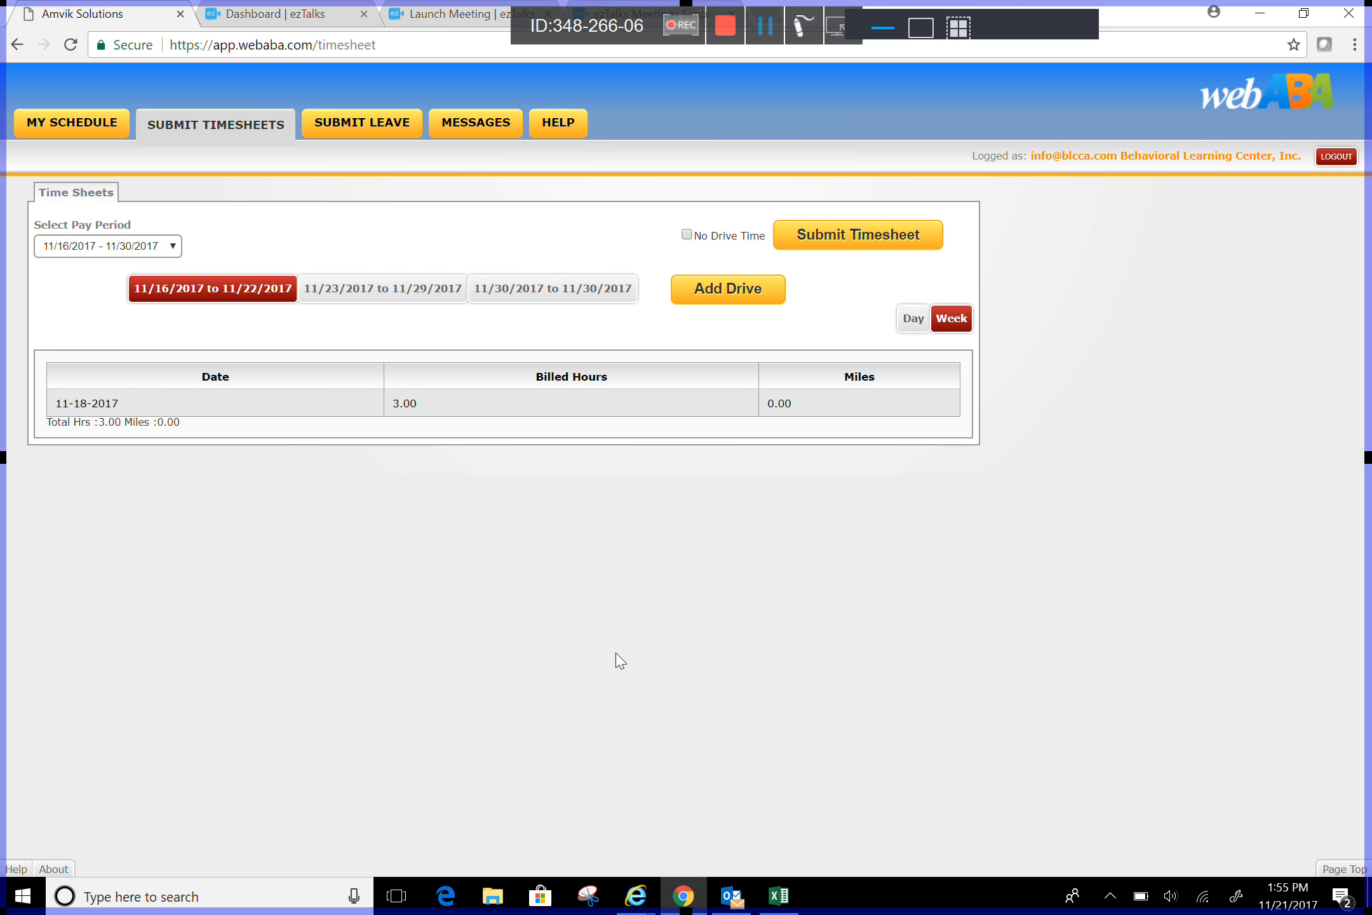
# Step: Review the timesheet weeks 11/23–11/29 and 11/30, then return to 11/16–11/22
pyautogui.click(383, 289)
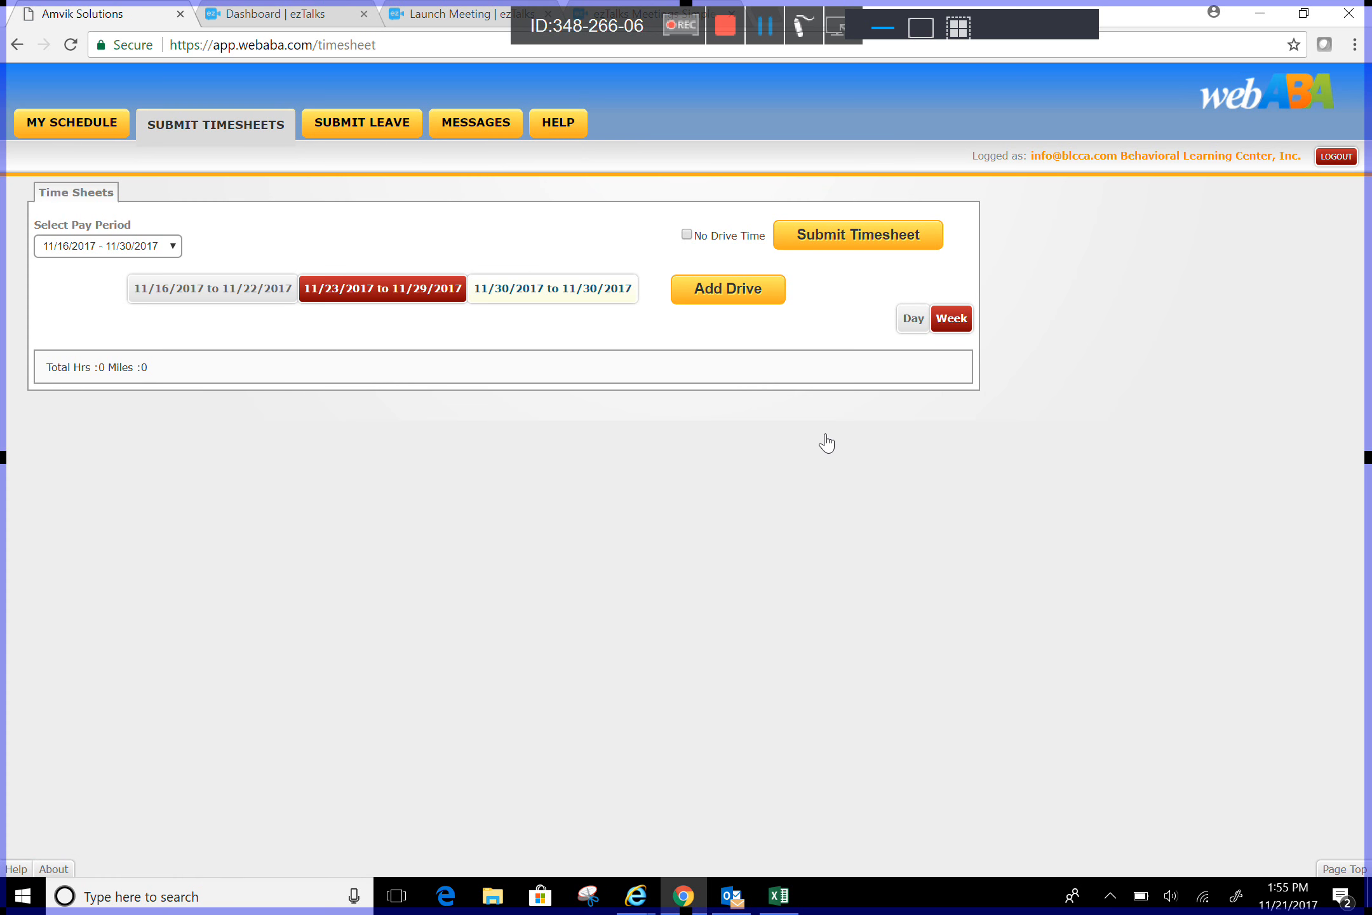
pyautogui.click(555, 289)
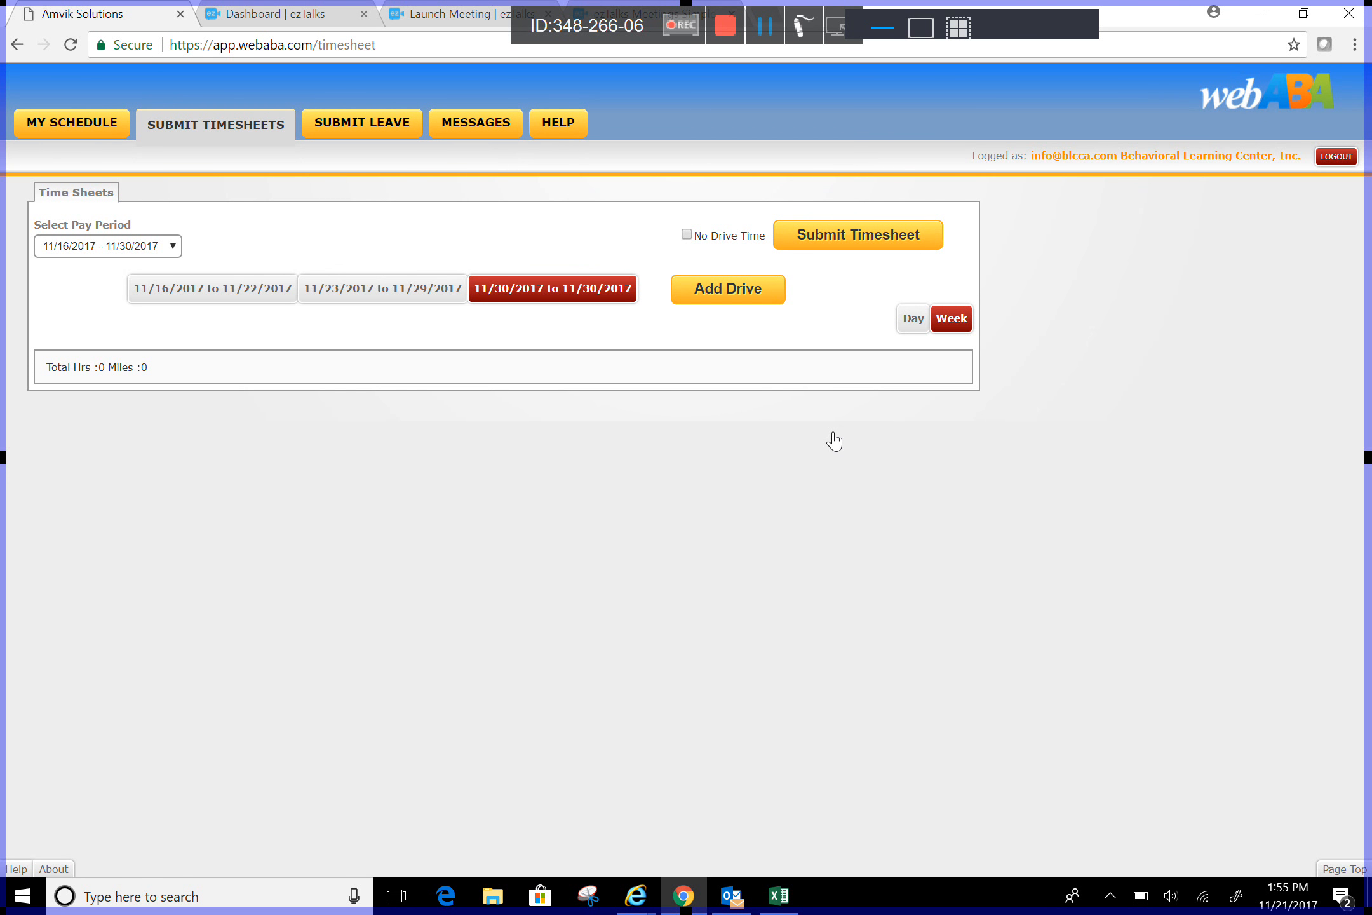
pyautogui.click(394, 290)
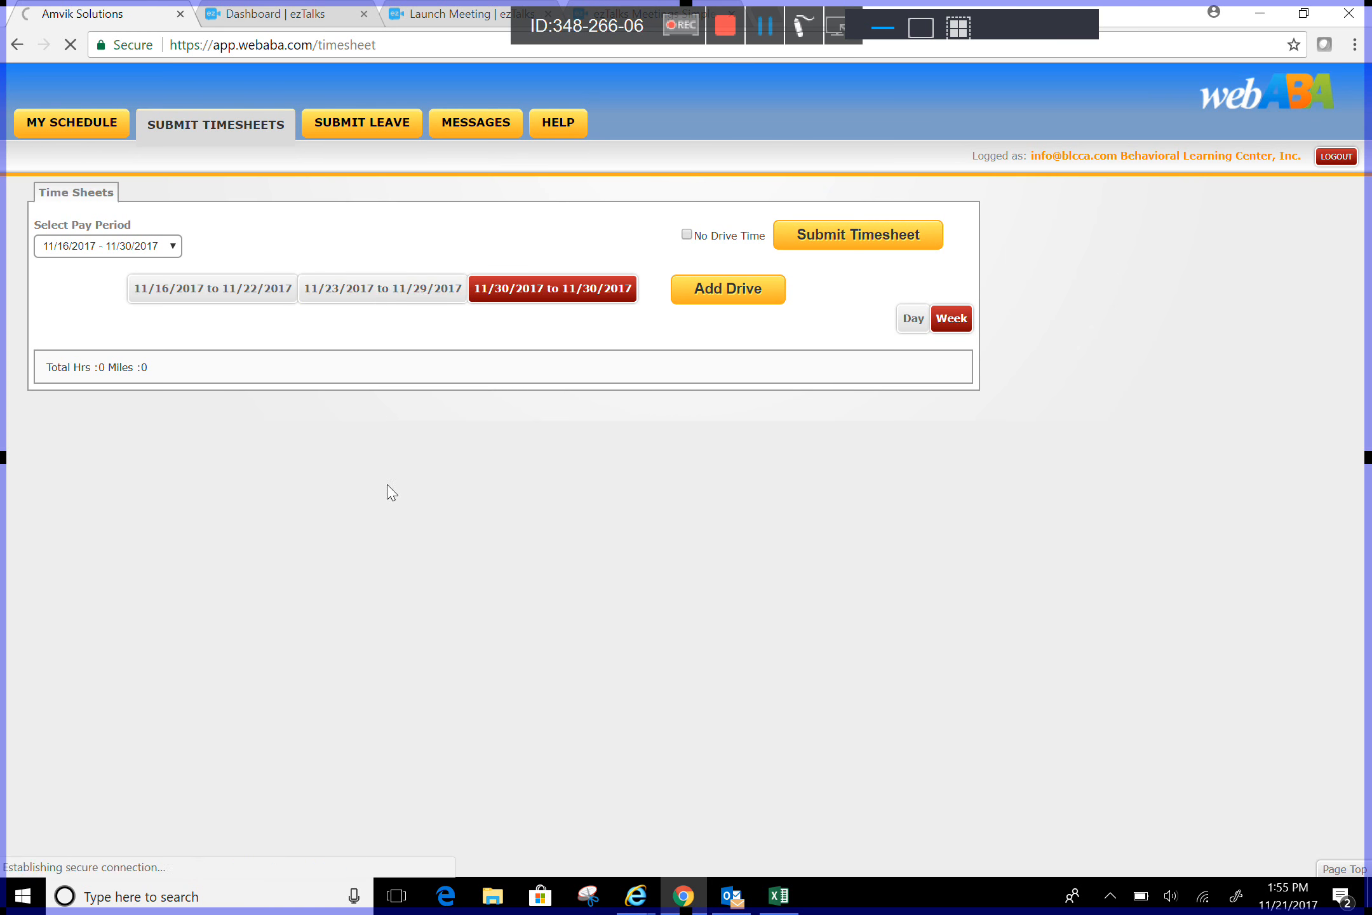
pyautogui.click(218, 291)
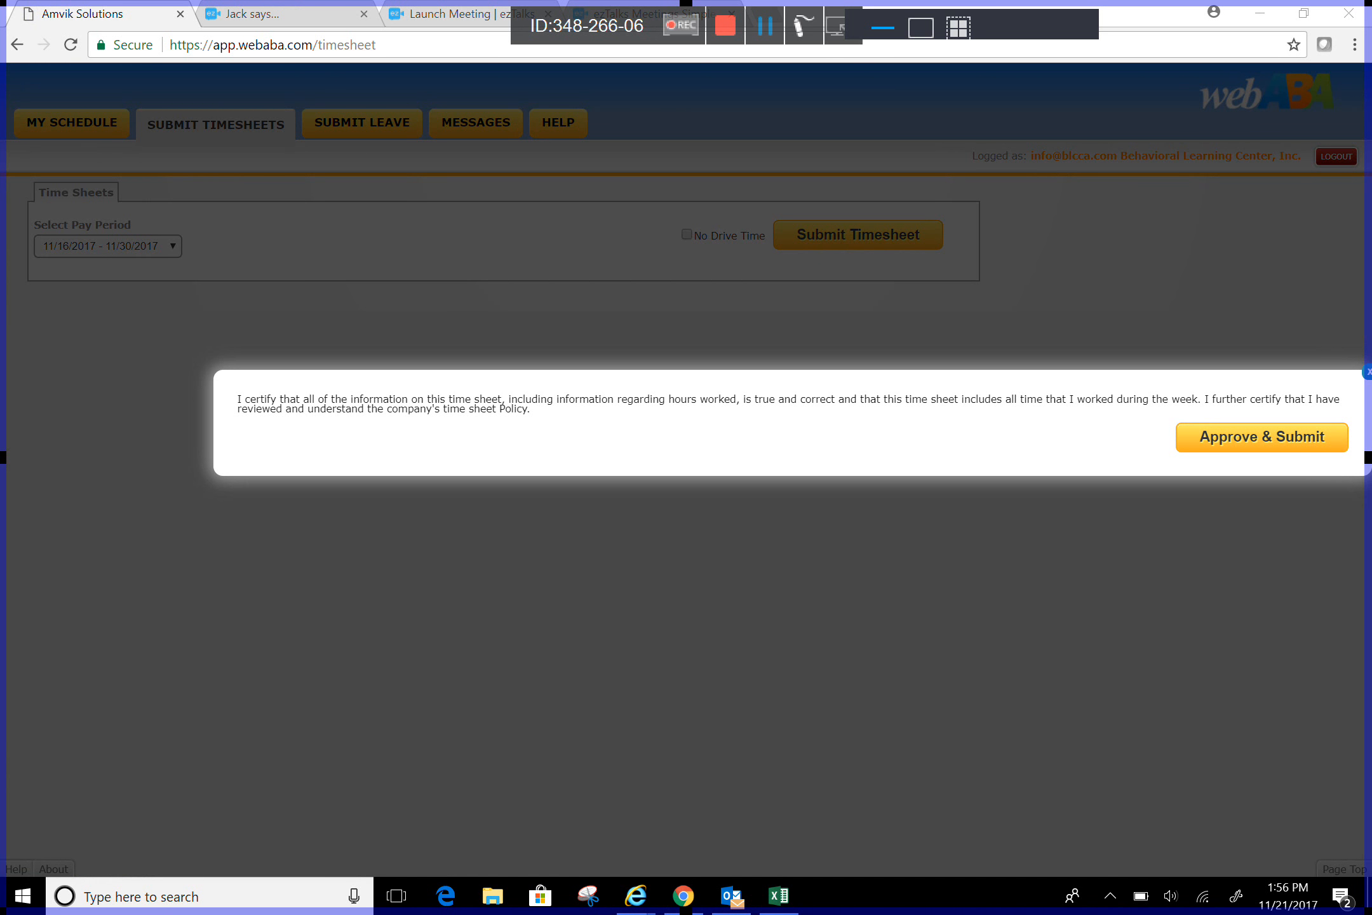
# Step: Approve and submit the 11/16–11/30/2017 timesheet, then bring up the webABA Help & Support Desk
pyautogui.click(1304, 13)
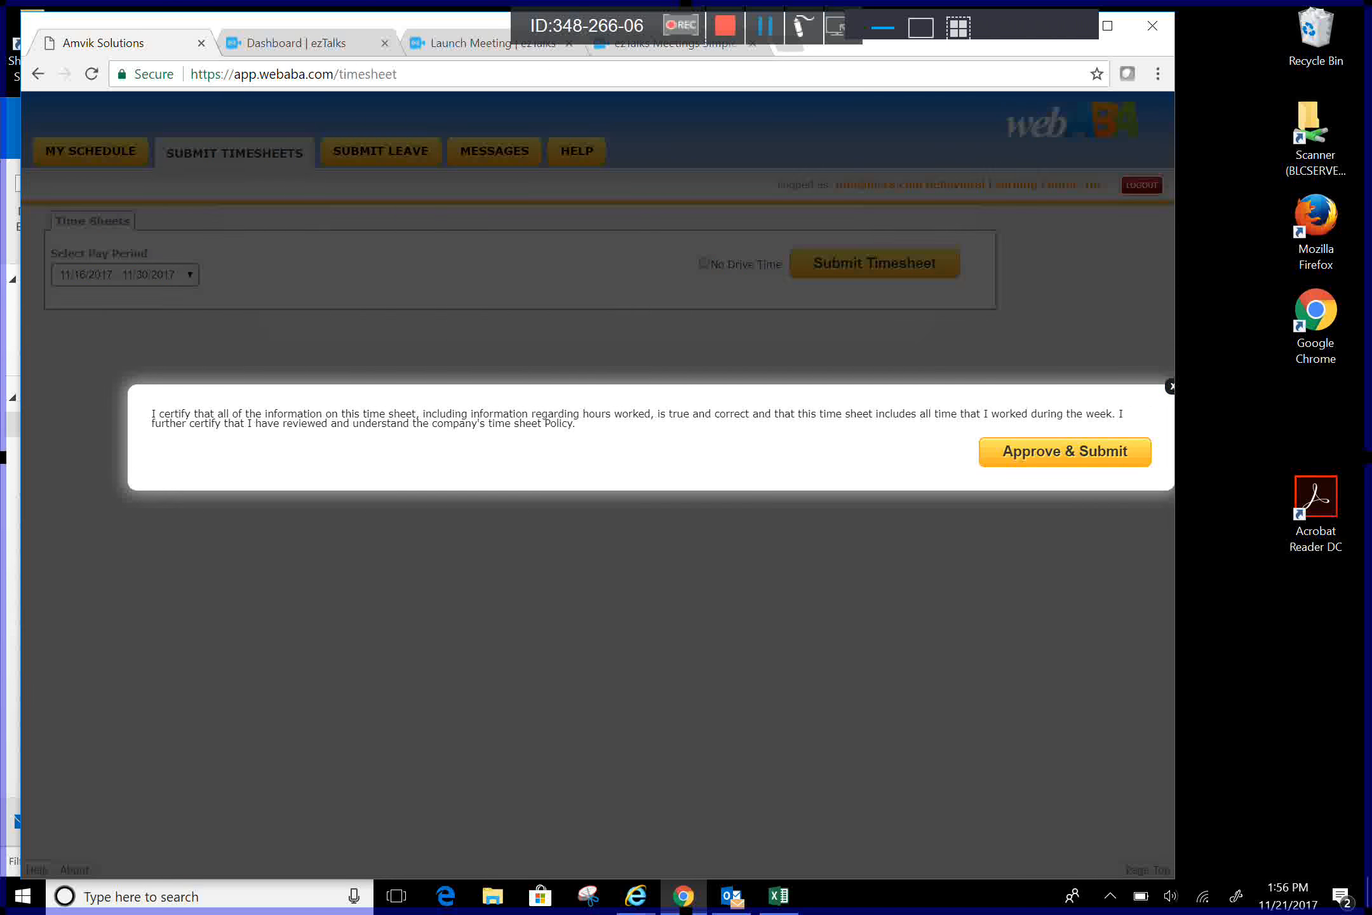
pyautogui.click(1171, 386)
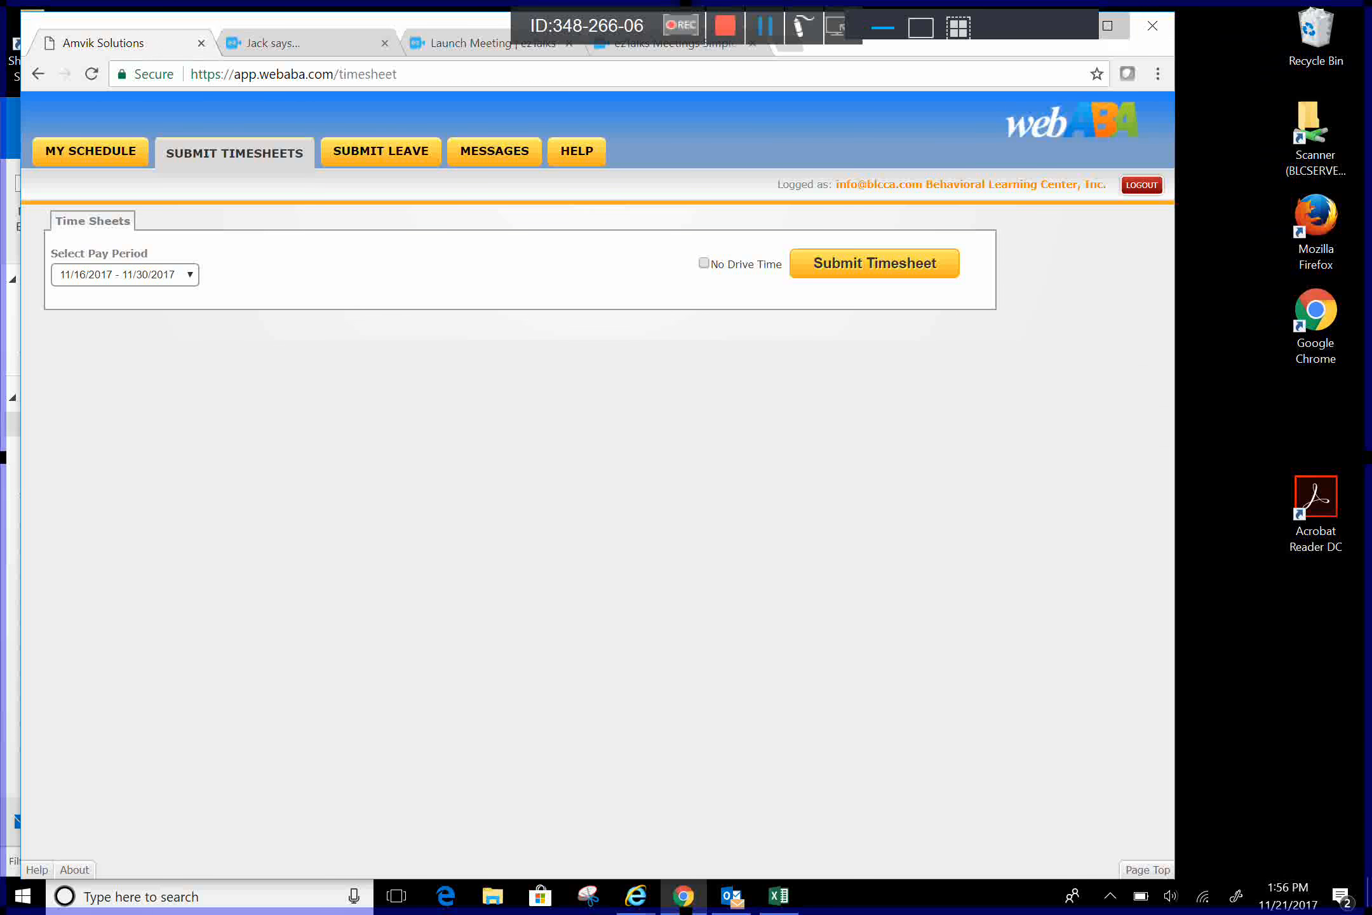
pyautogui.click(1108, 25)
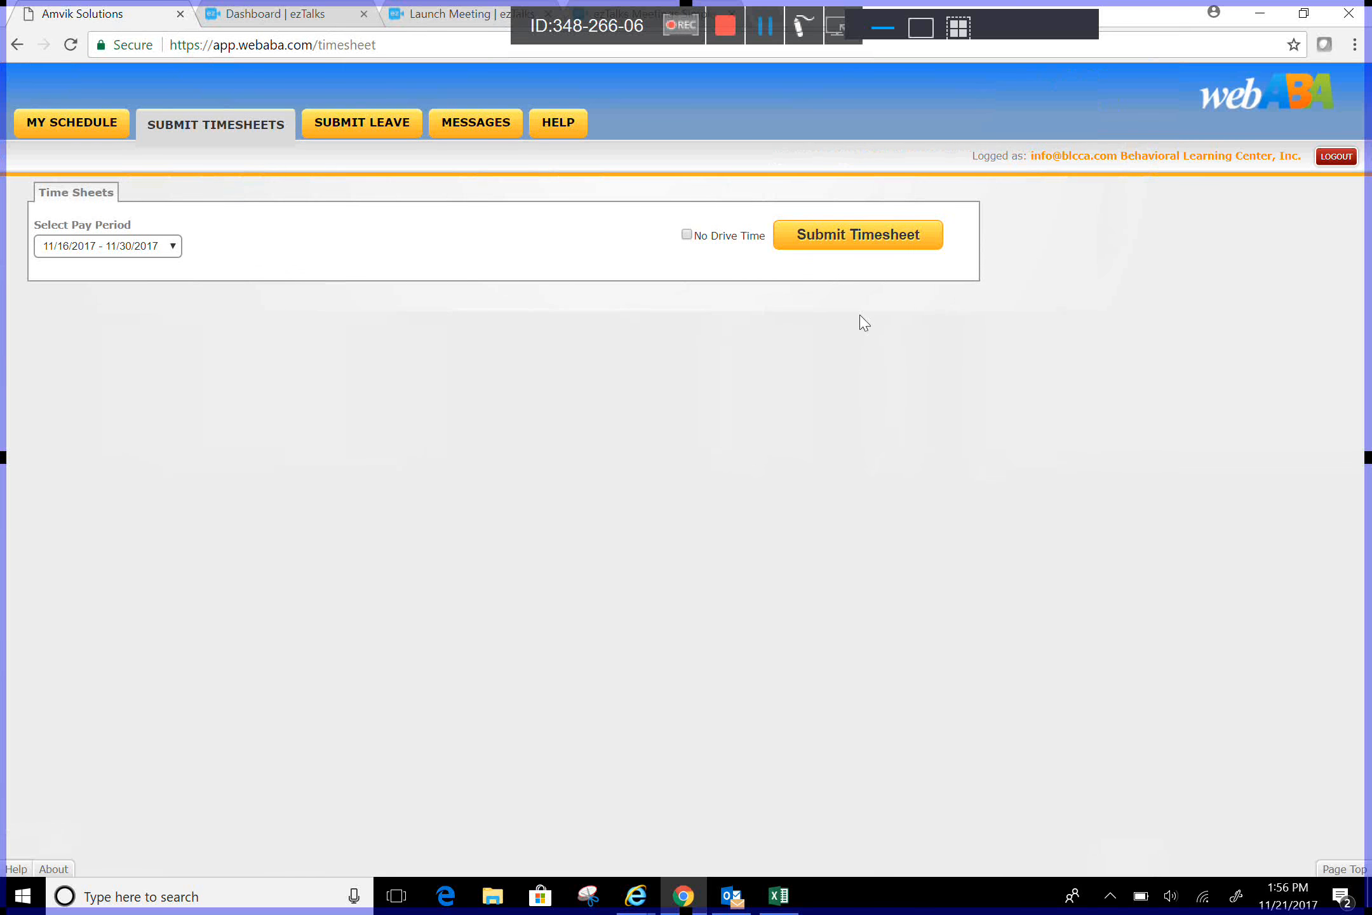
pyautogui.click(554, 123)
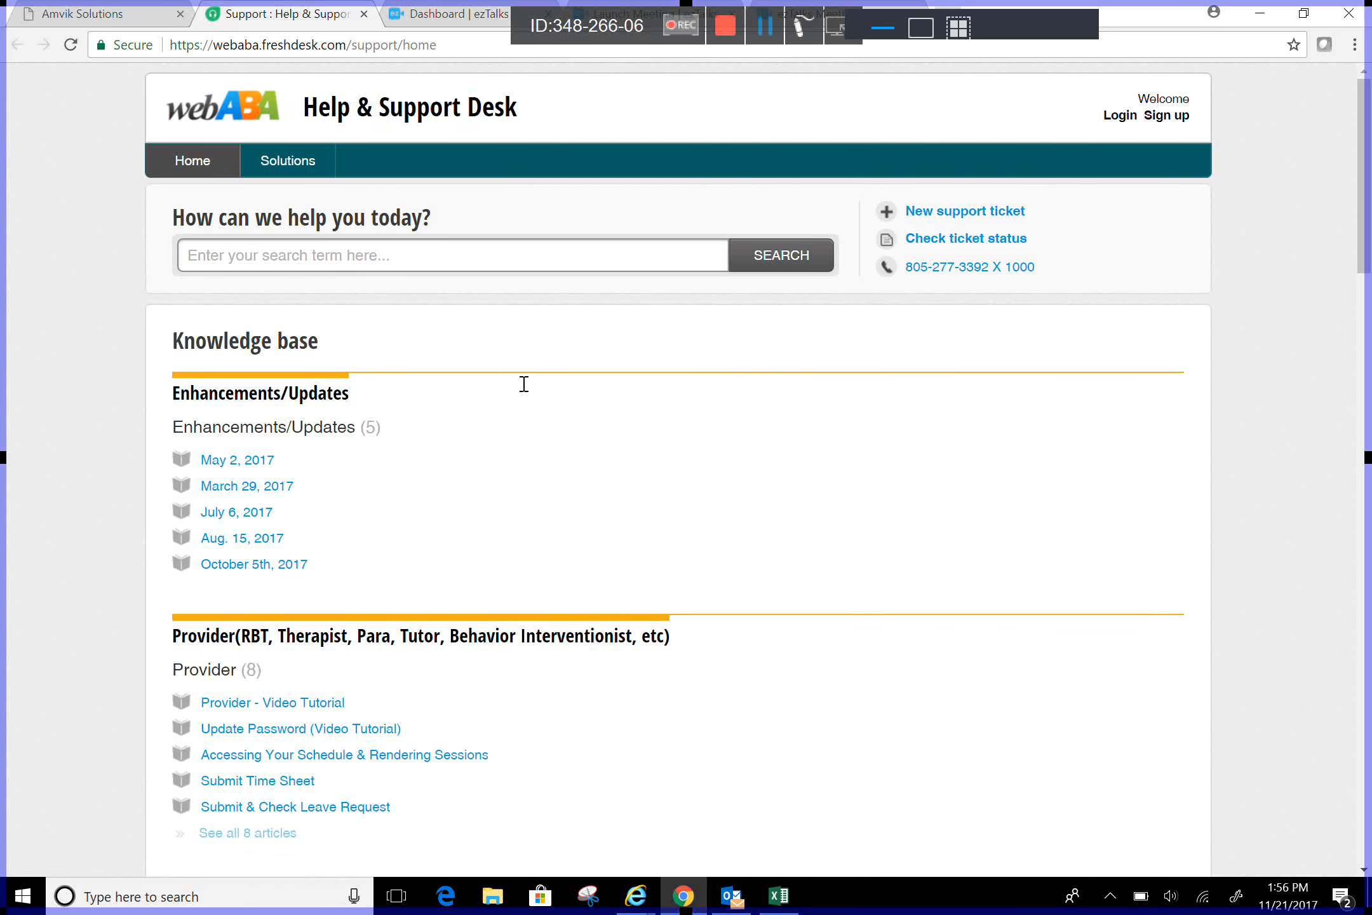
# Step: Search the help desk for 'render' articles, then return to the webABA tab
pyautogui.write('render')
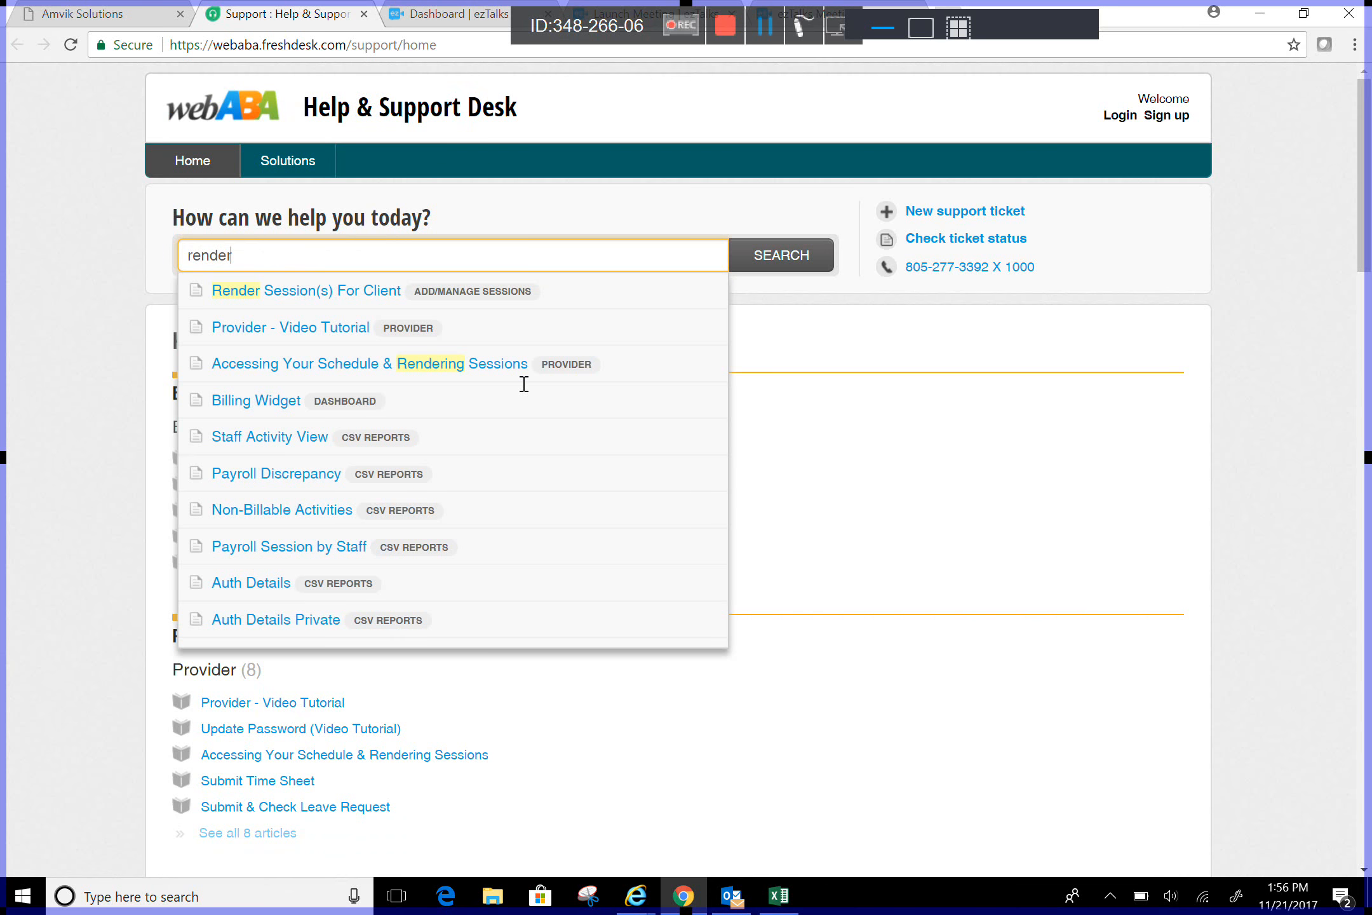
pyautogui.press('Return')
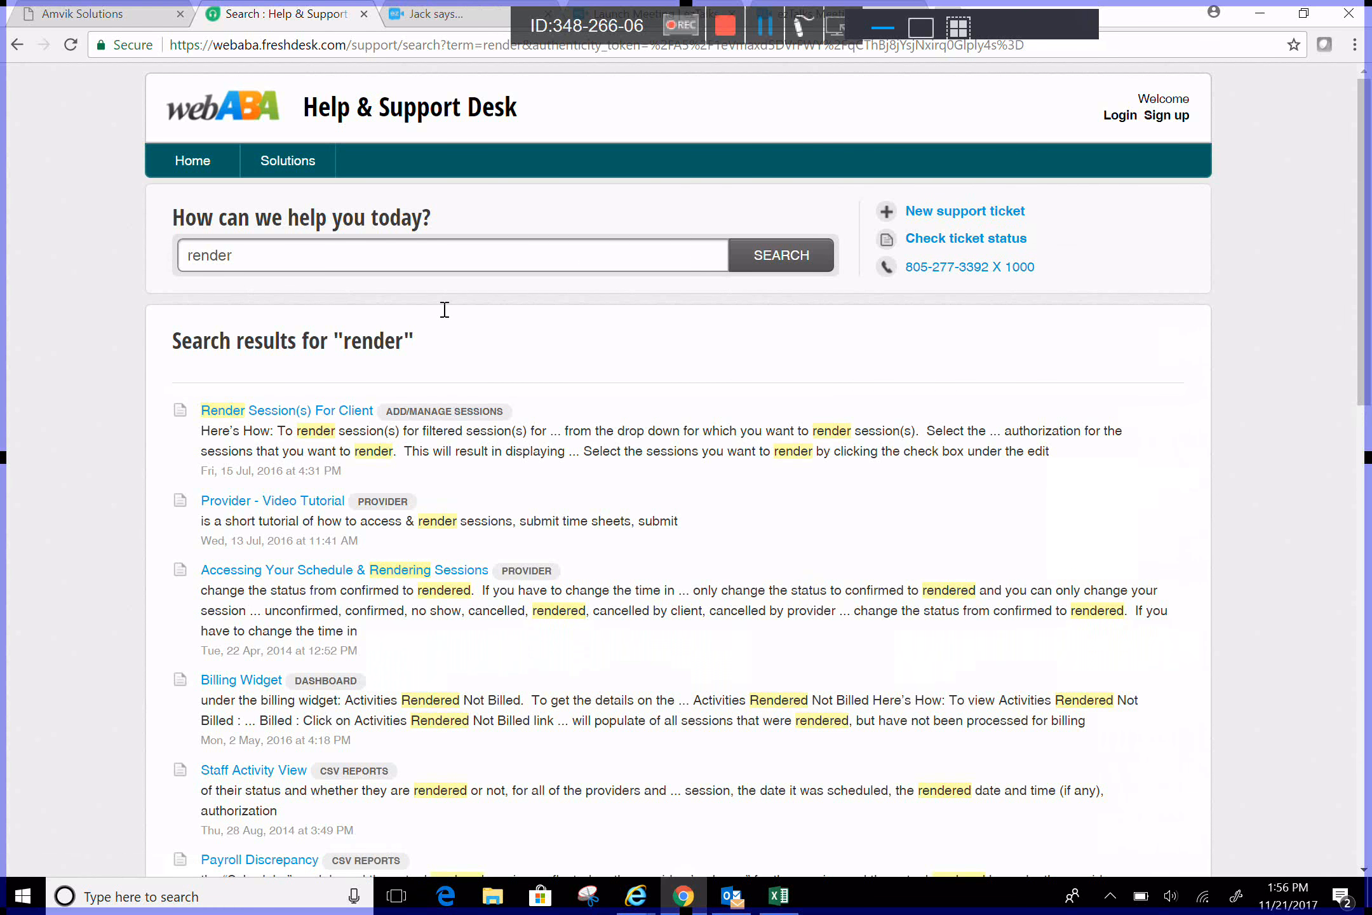
pyautogui.click(120, 14)
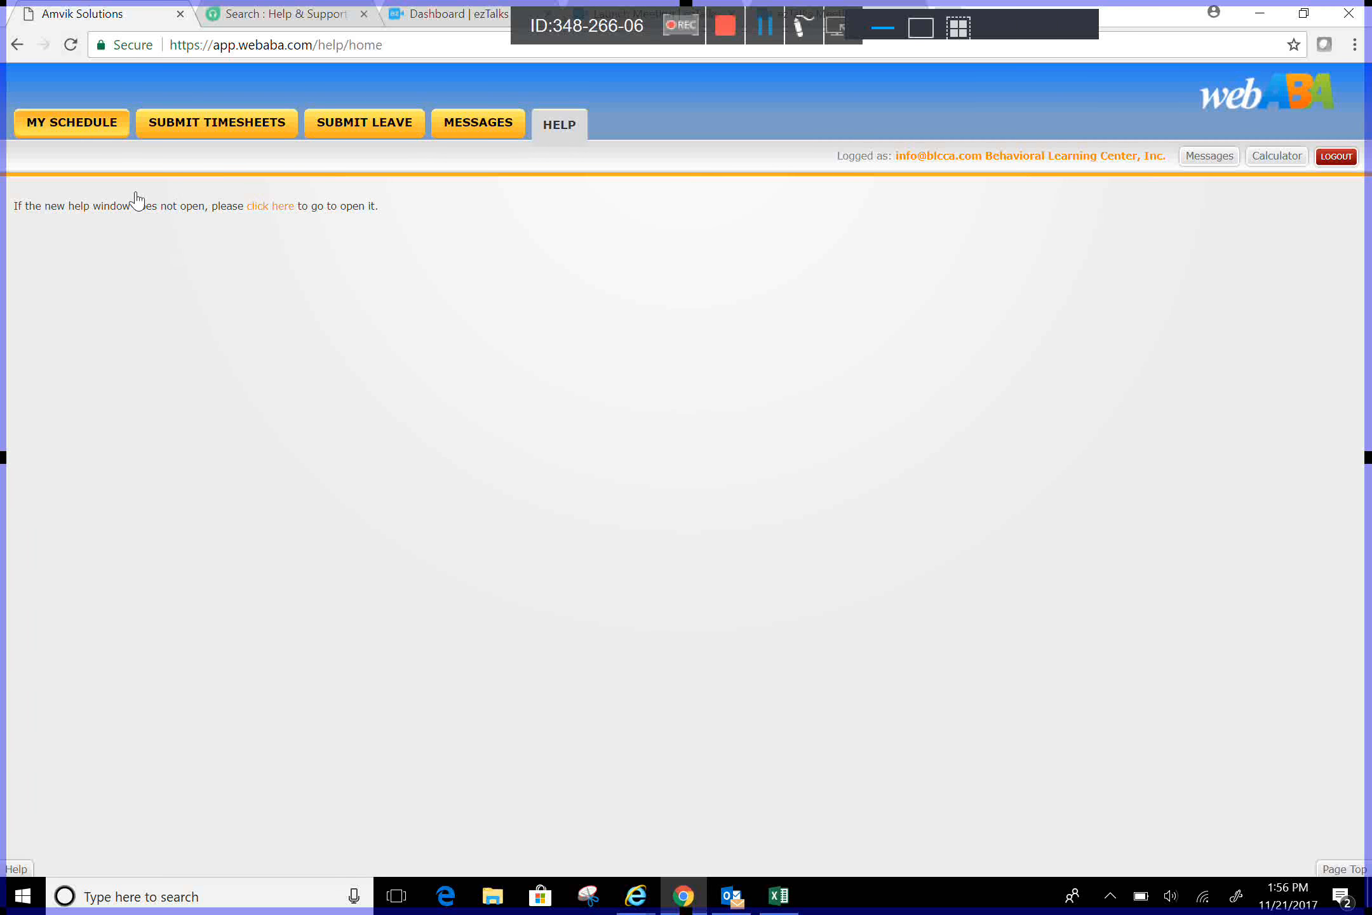
# Step: Return to My Schedule, showing Today's view with no sessions listed
pyautogui.click(73, 125)
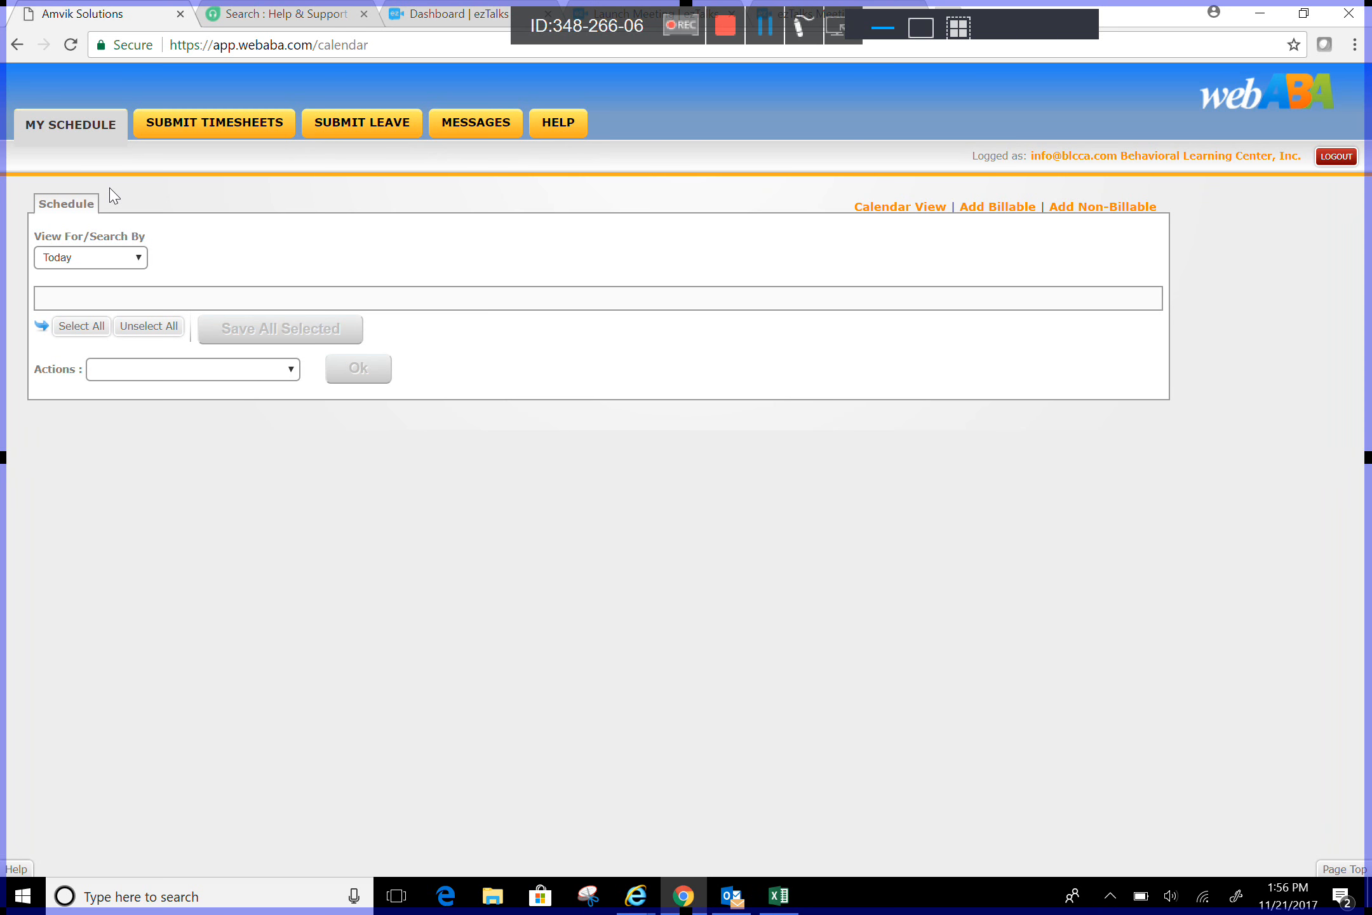
pyautogui.moveTo(929, 48)
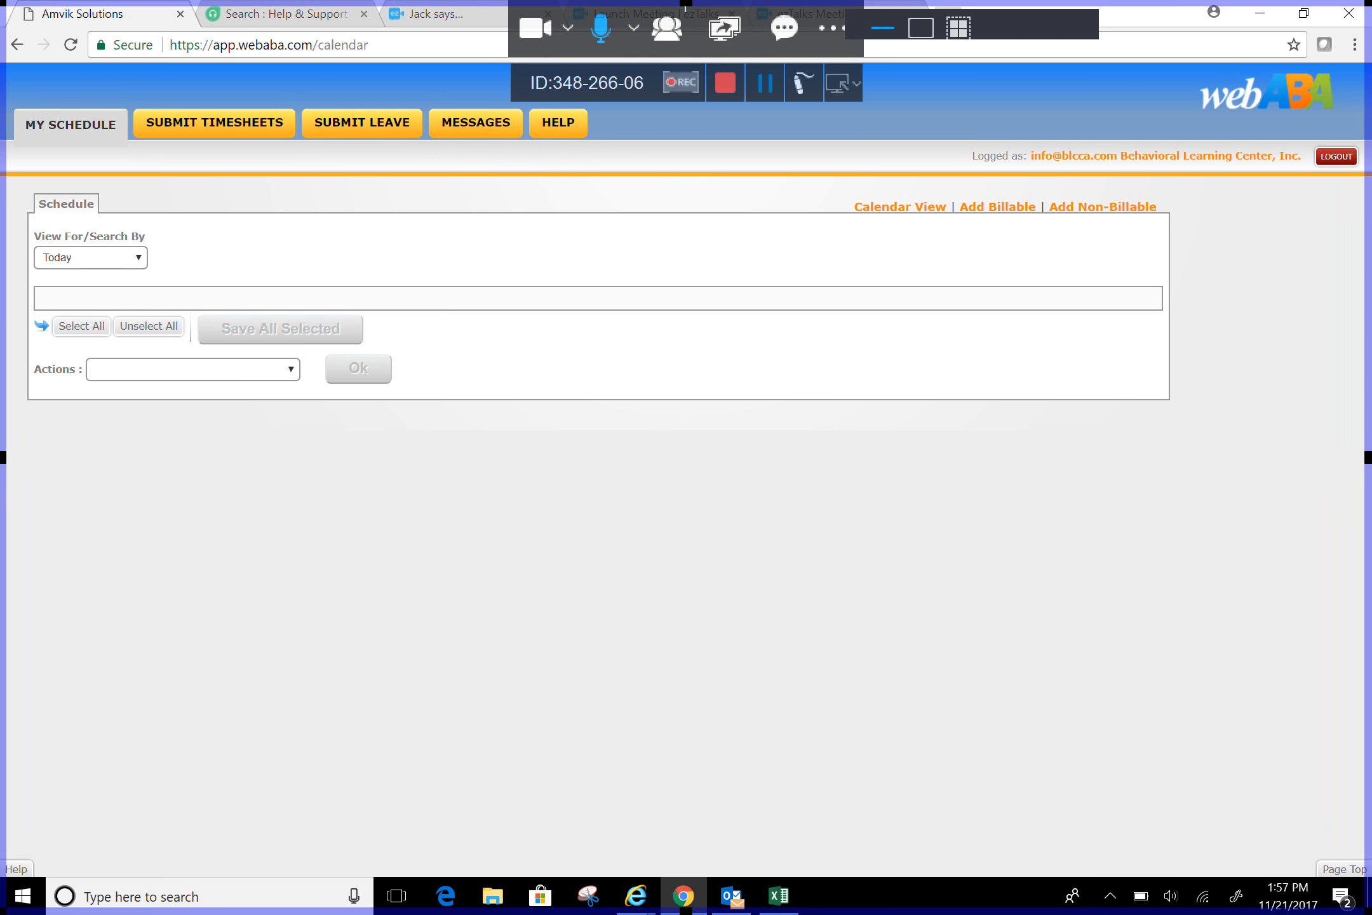